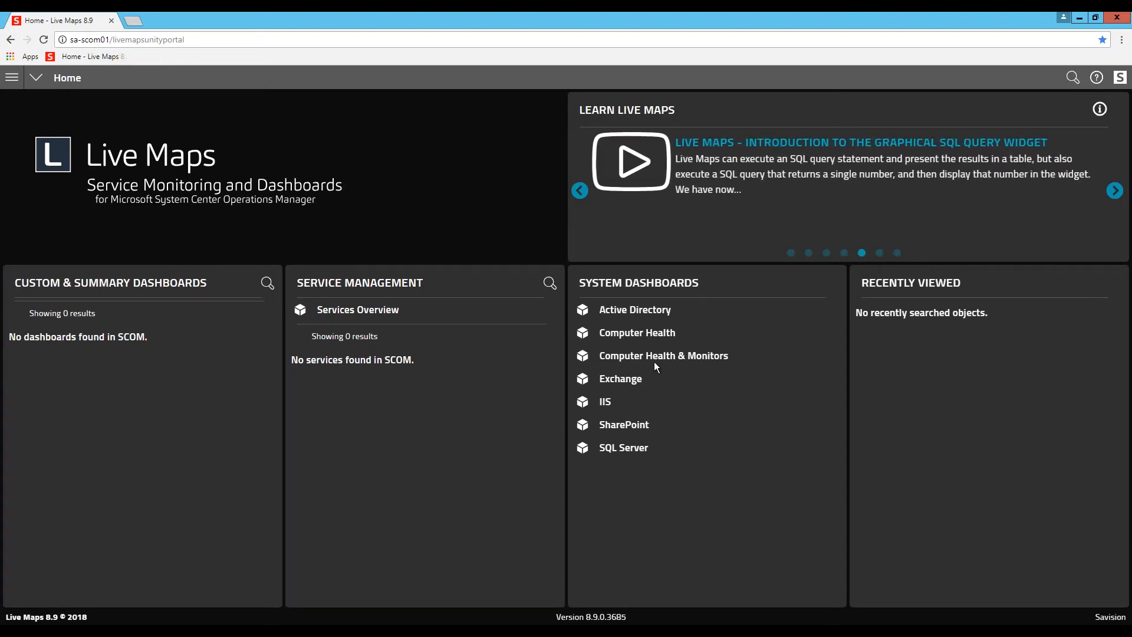
# Step: View the Computer Health system dashboard and return to the portal home page
pyautogui.click(641, 334)
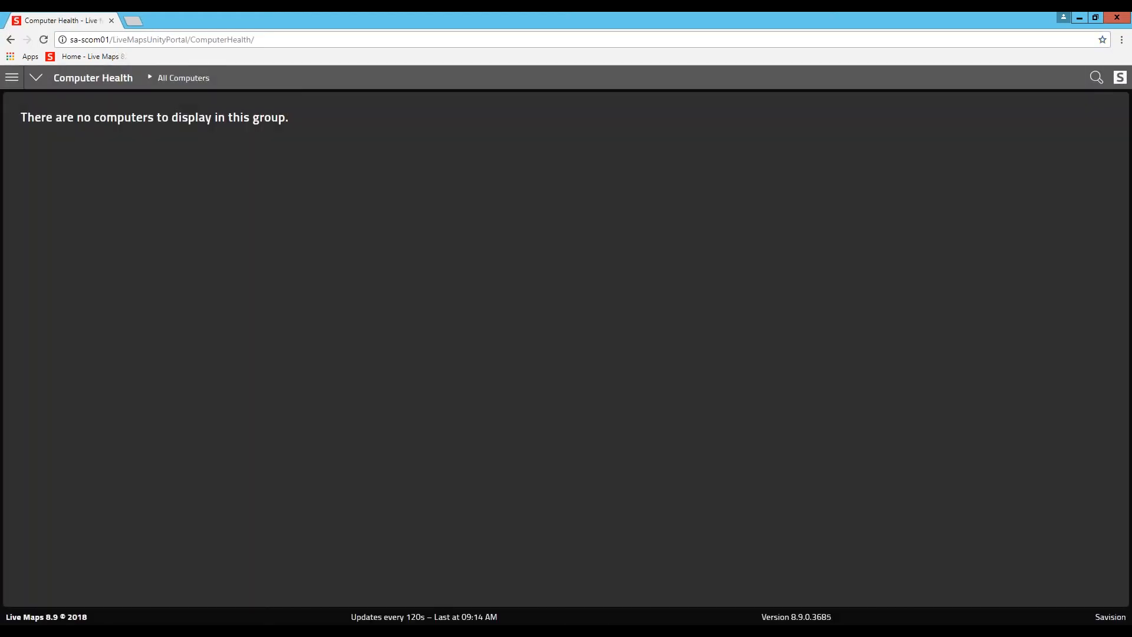
pyautogui.click(10, 39)
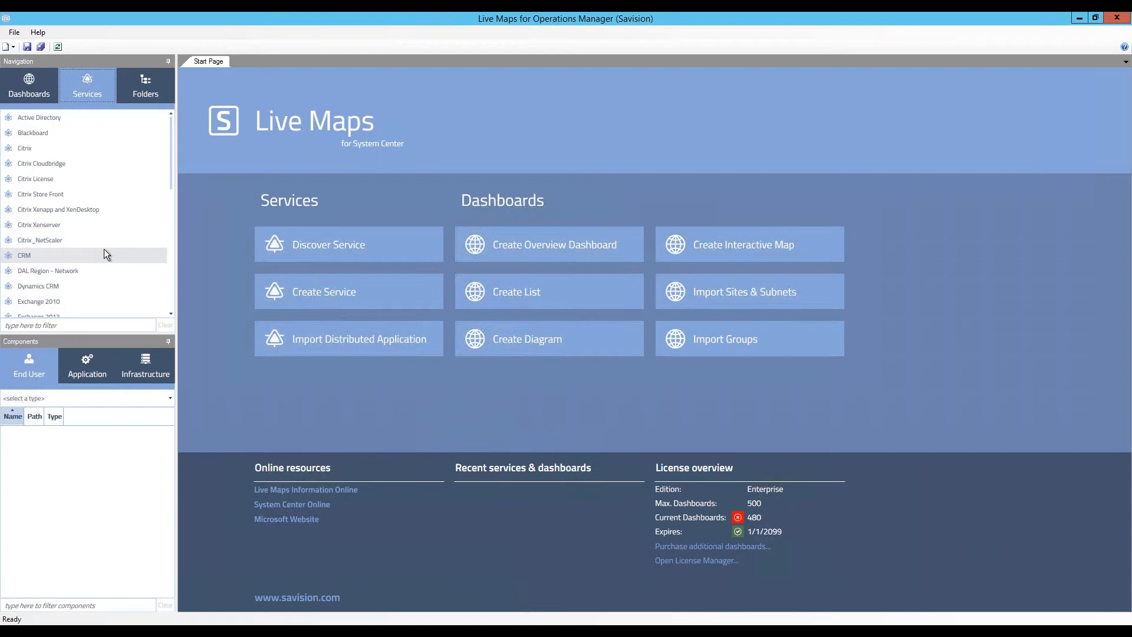
# Step: In Live Maps for Operations Manager, grant A_Operator_UserRole dashboard visibility plus Service Map, End User and Application Dashboard access to the Order Entry service, and save
pyautogui.scroll(-4, 106, 248)
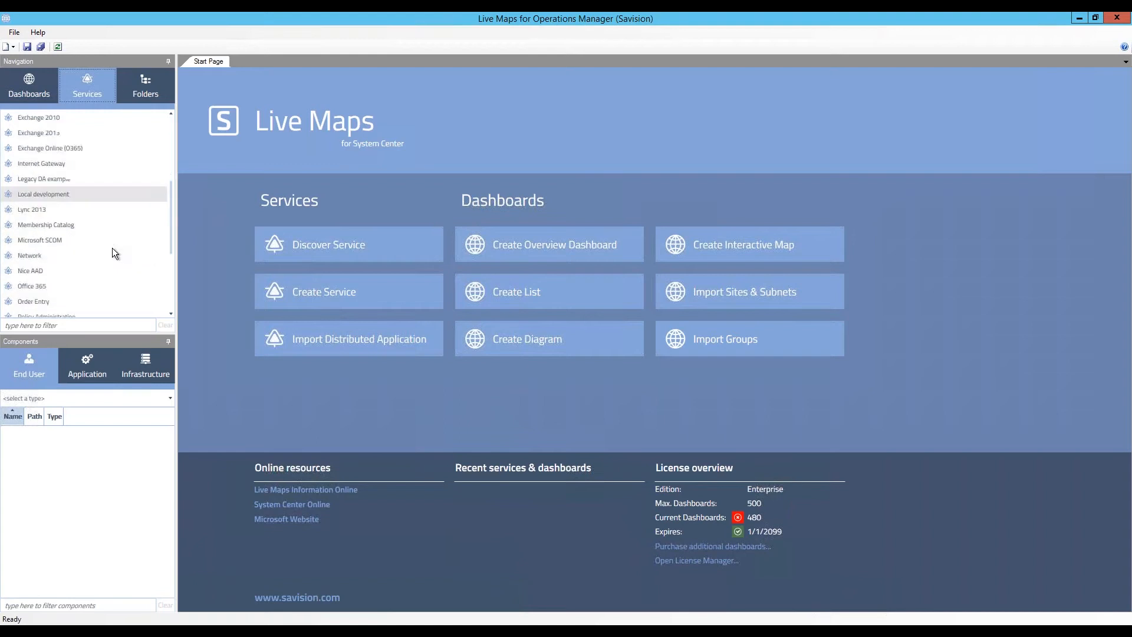
pyautogui.doubleClick(37, 302)
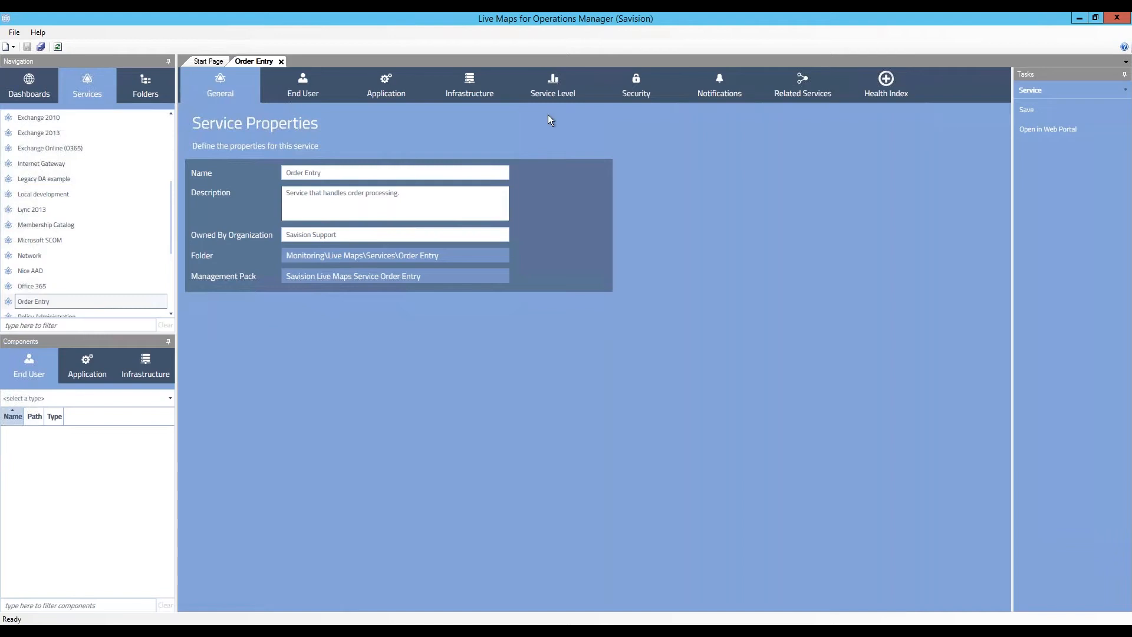
pyautogui.click(637, 85)
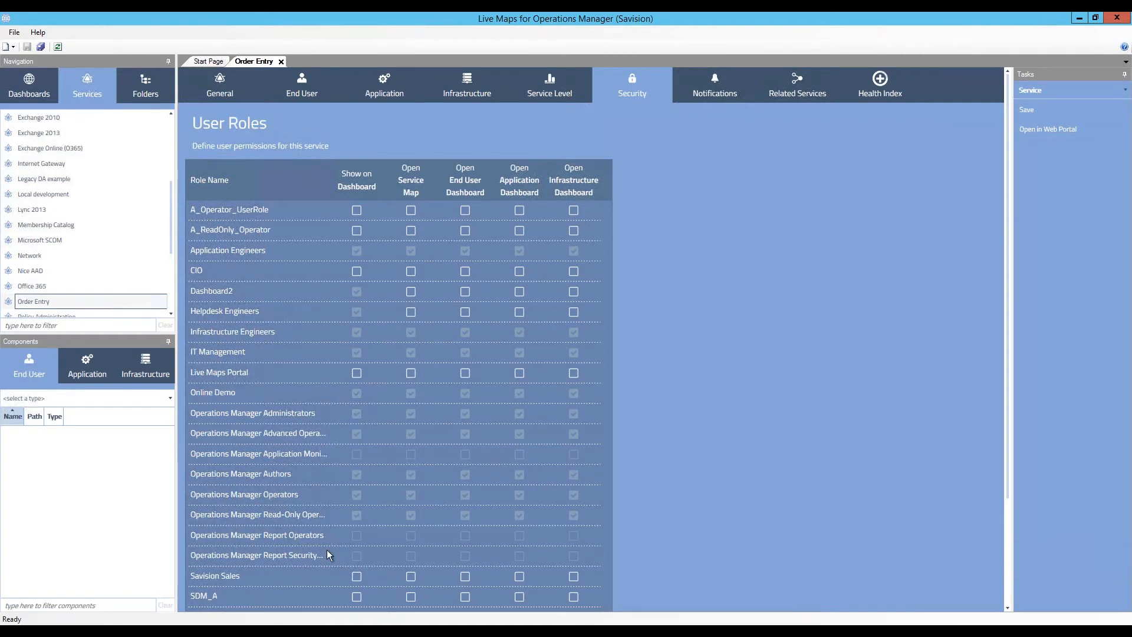
pyautogui.click(356, 210)
pyautogui.click(465, 210)
pyautogui.click(1029, 110)
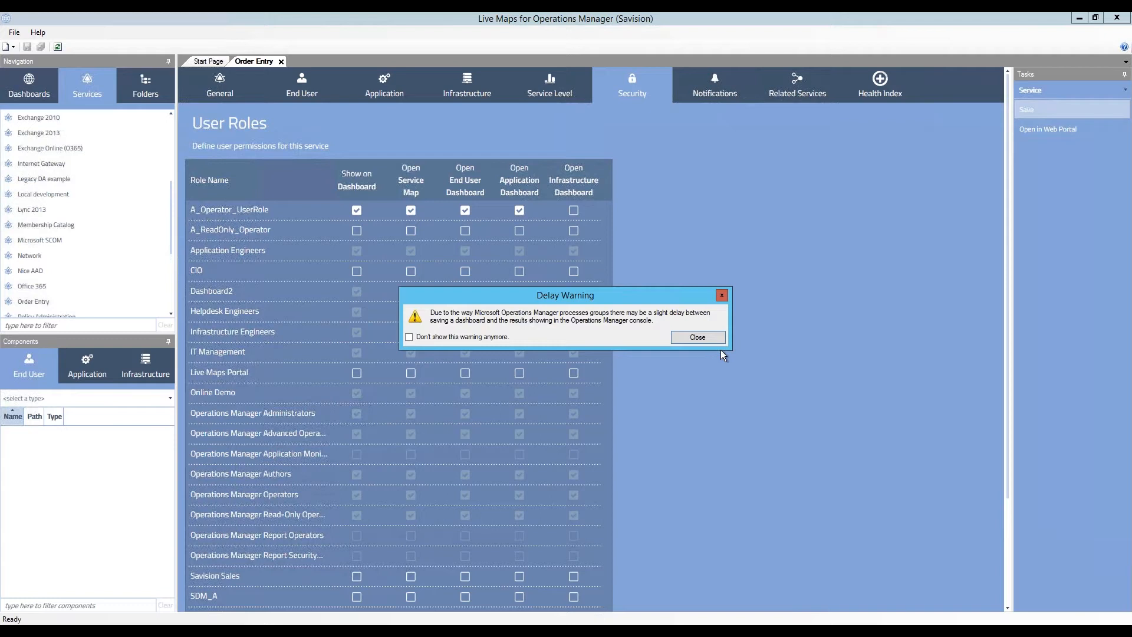
pyautogui.click(698, 338)
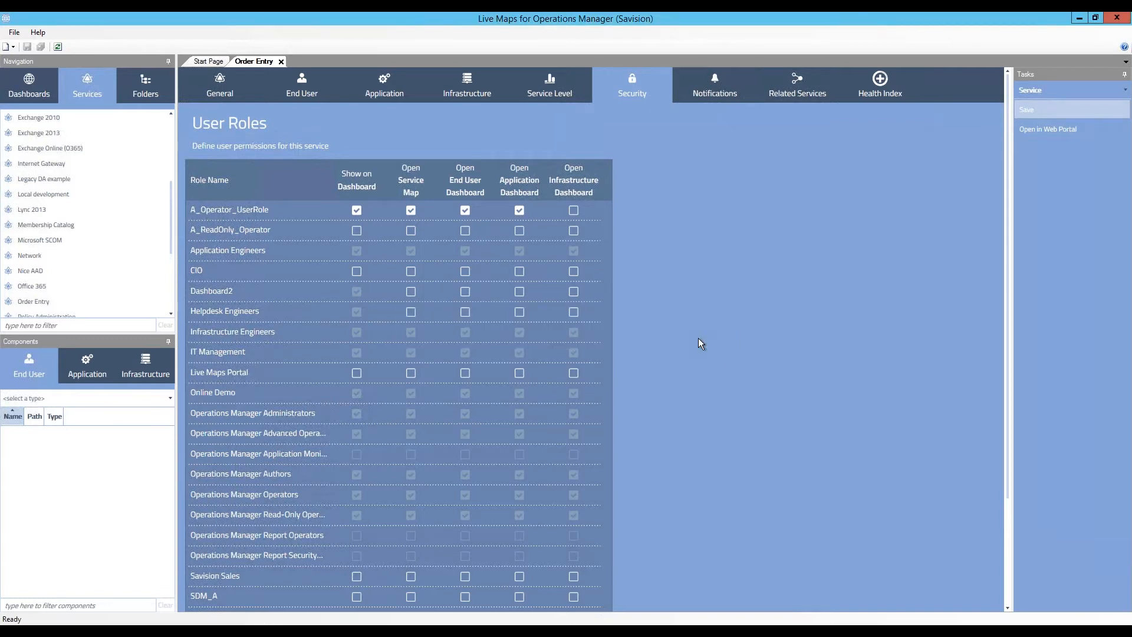
# Step: View the global Service Security Settings for A_Operator_UserRole and close them without changes
pyautogui.click(13, 36)
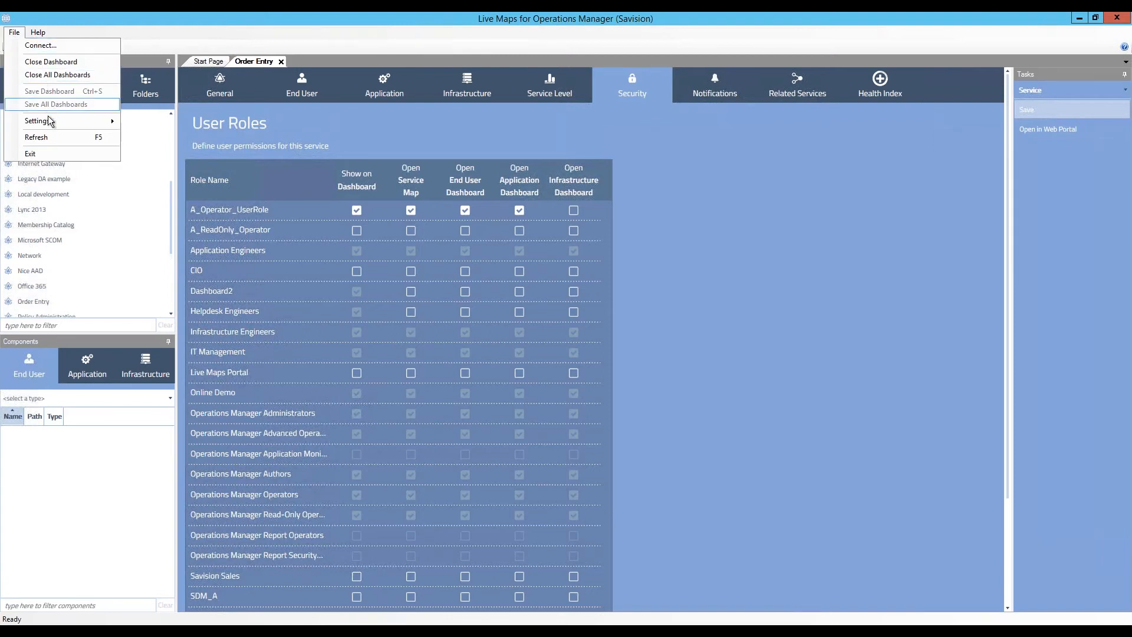
pyautogui.moveTo(54, 123)
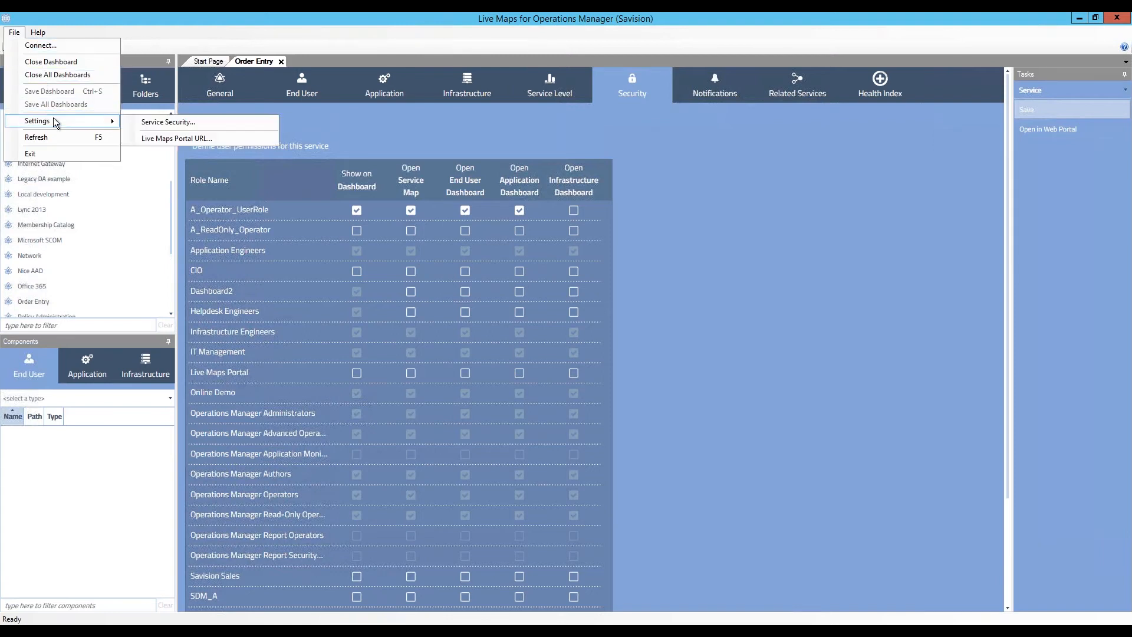
pyautogui.click(182, 126)
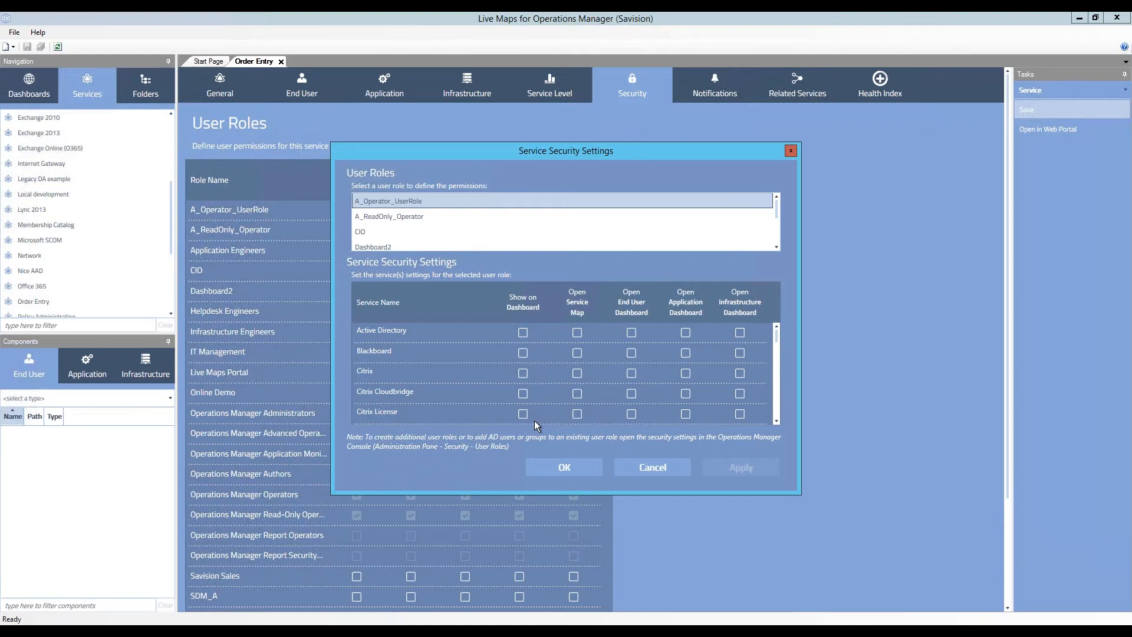
pyautogui.click(656, 466)
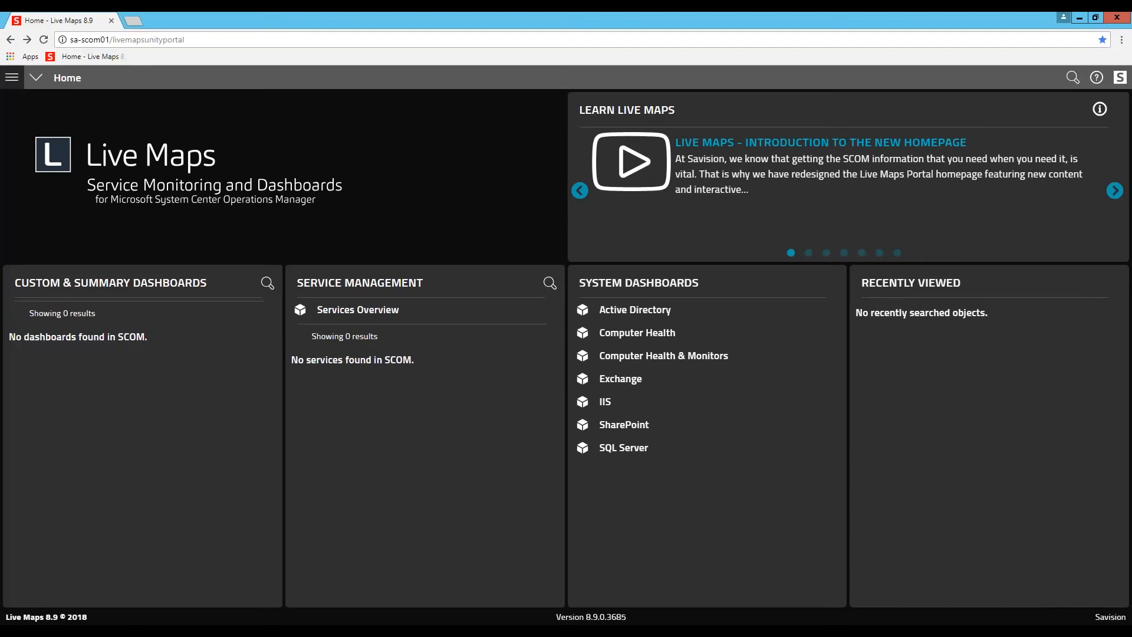
# Step: In the web portal, reload the home page, sign out of the session and reopen the bookmarked Live Maps home page
pyautogui.click(12, 77)
pyautogui.click(22, 97)
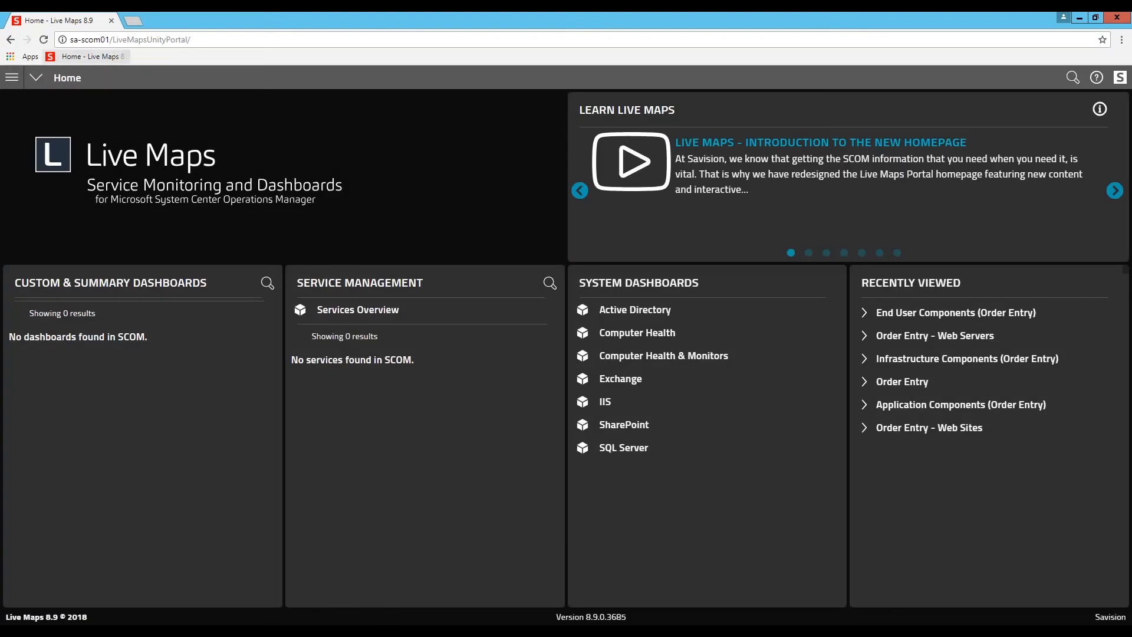
pyautogui.click(218, 41)
pyautogui.press('Return')
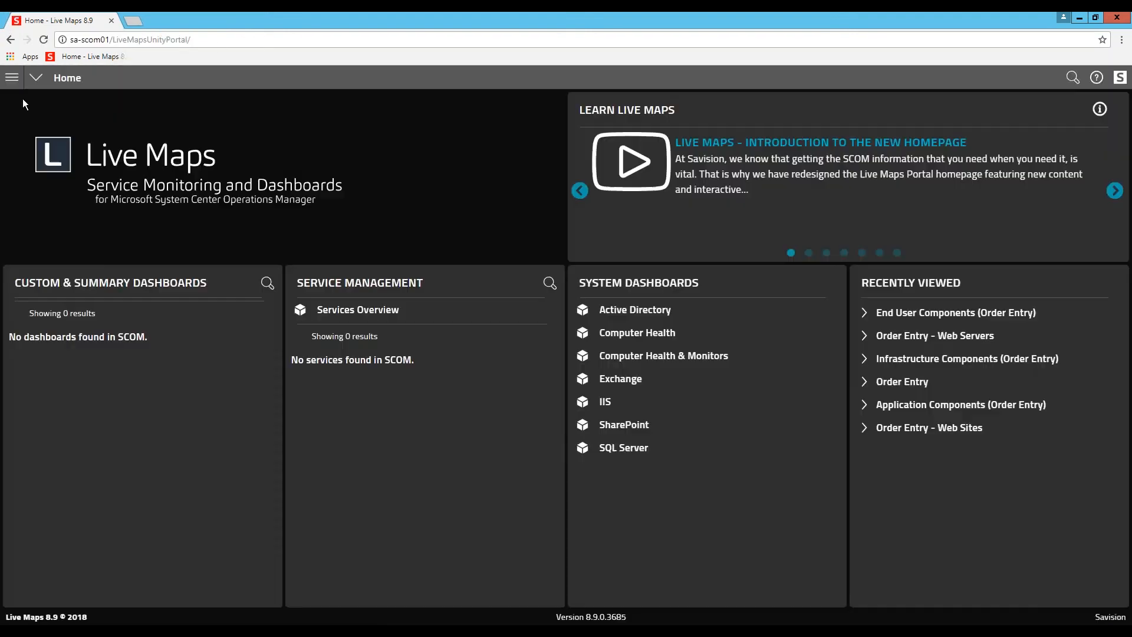
pyautogui.click(12, 77)
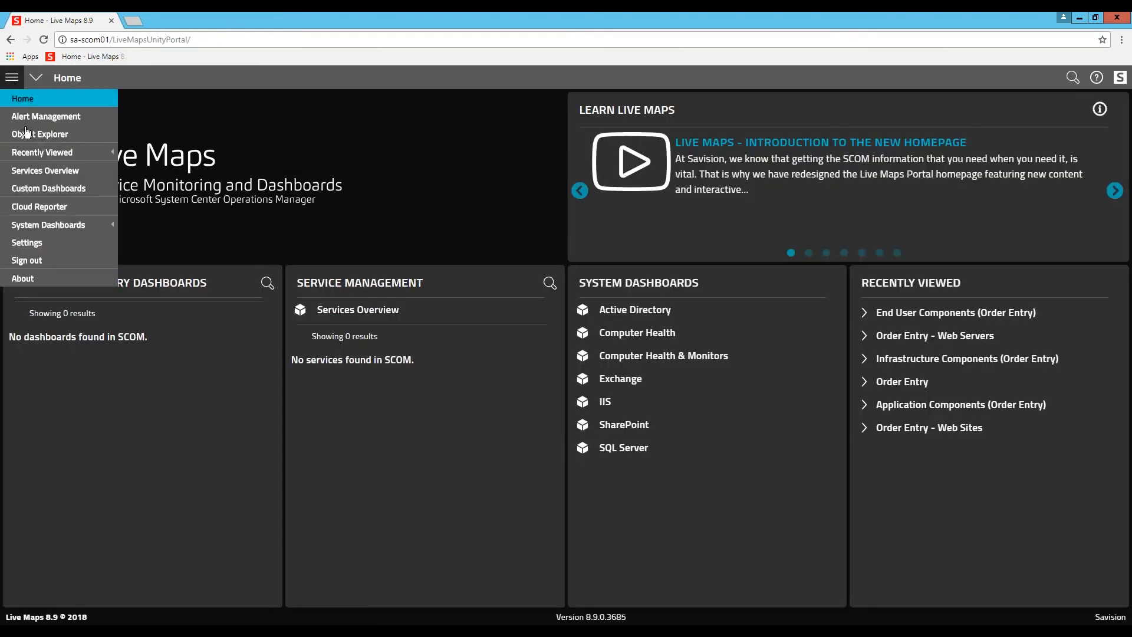
pyautogui.click(51, 262)
pyautogui.click(50, 62)
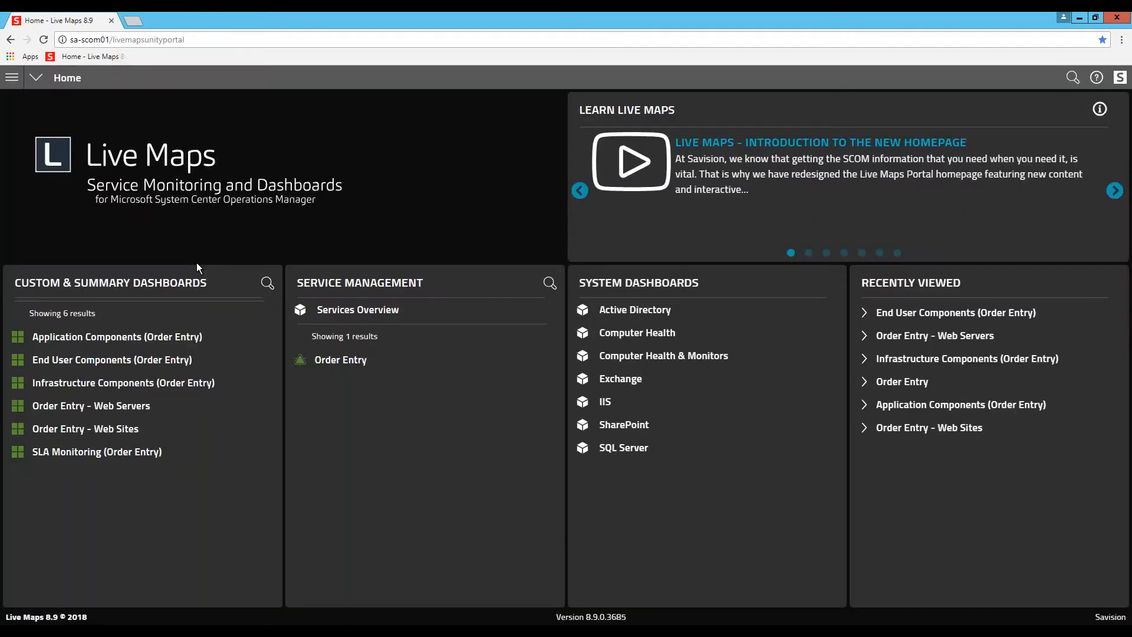
# Step: Open the Order Entry service map and check access to its Infrastructure and Application dashboards
pyautogui.click(340, 360)
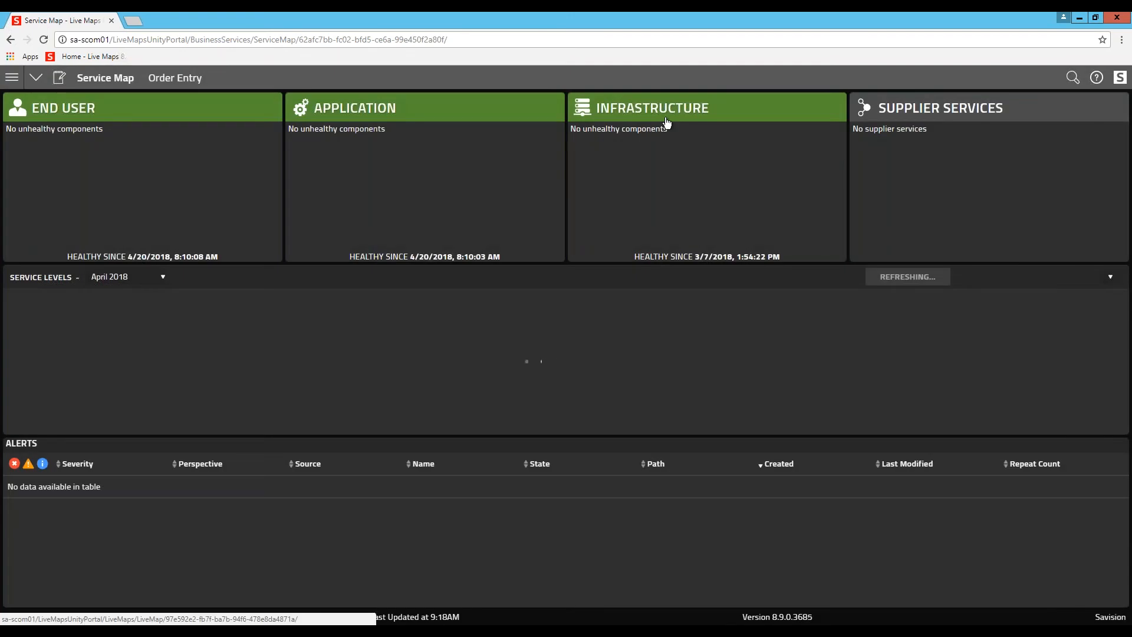
pyautogui.click(667, 122)
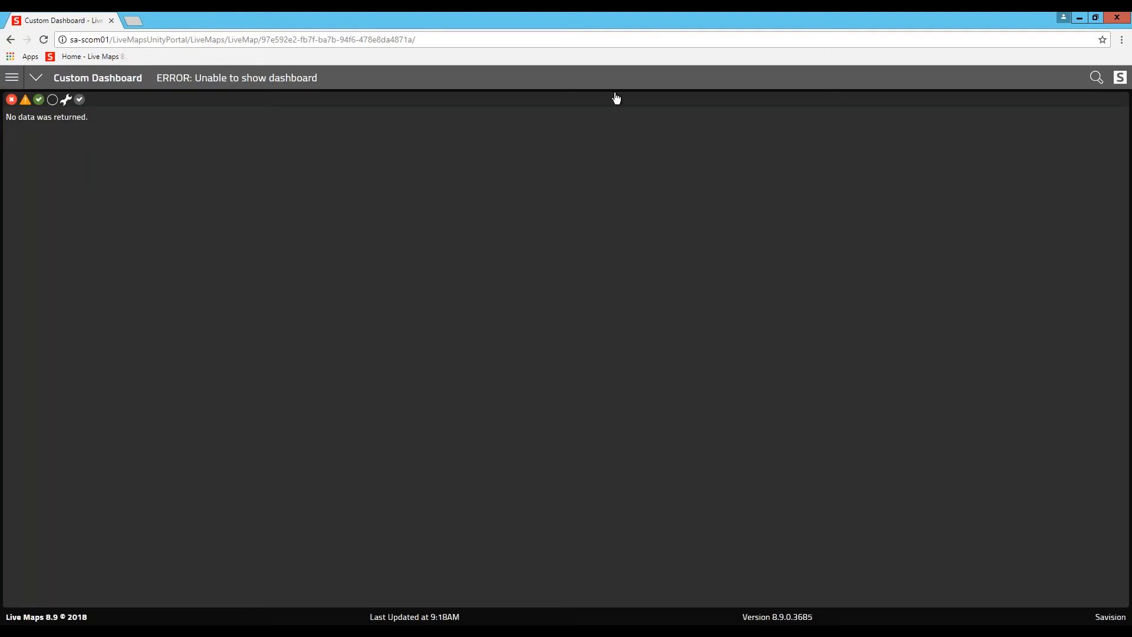
pyautogui.click(8, 41)
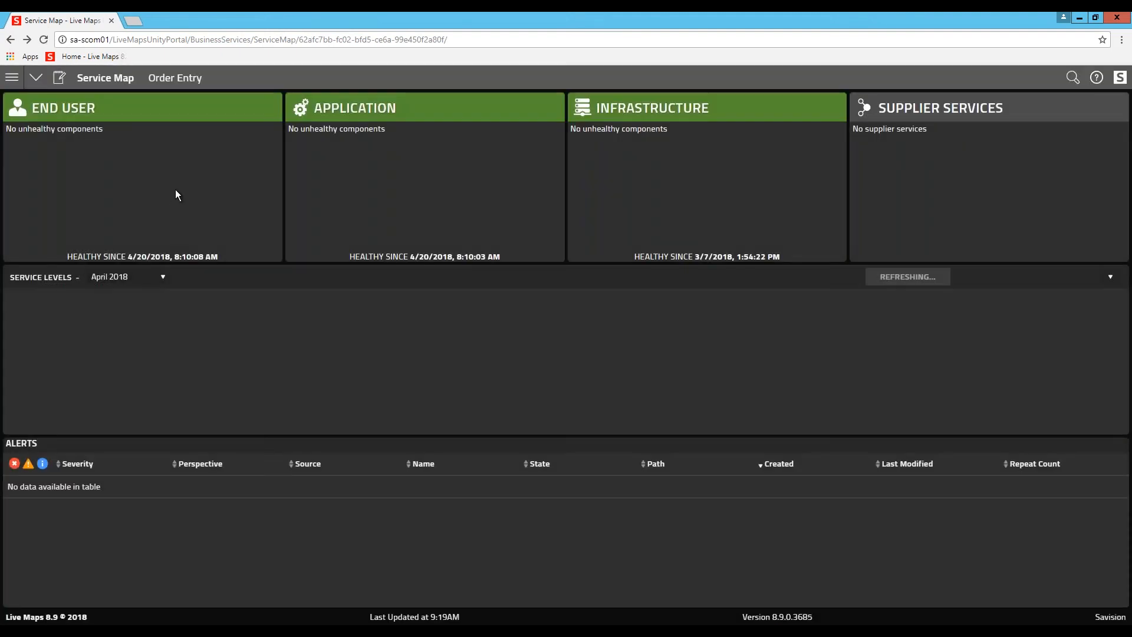
pyautogui.click(176, 191)
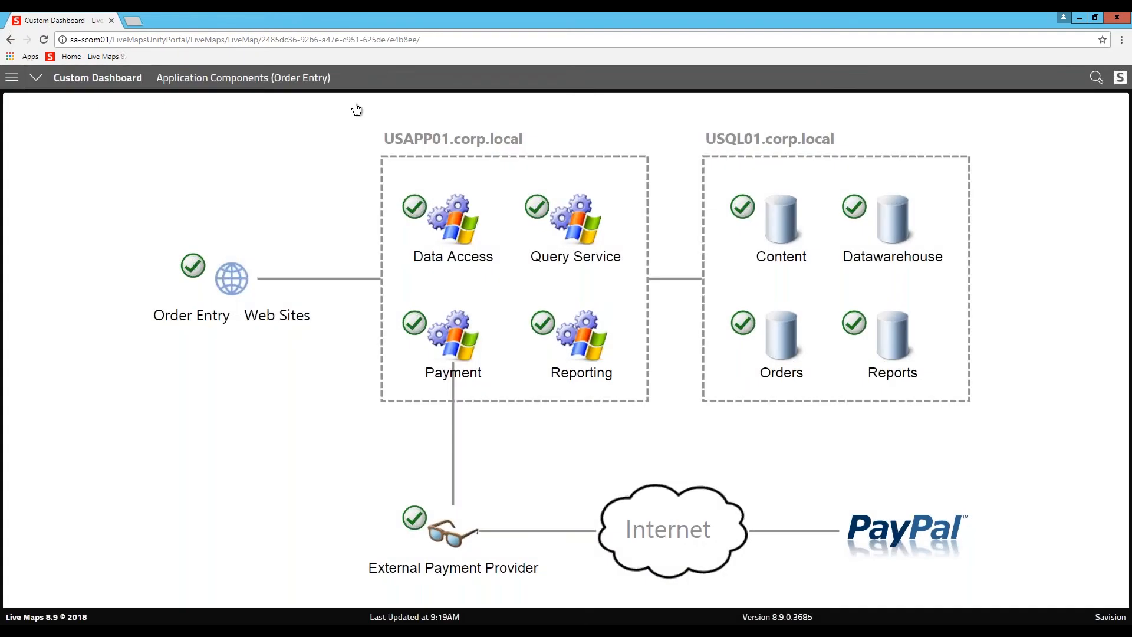
pyautogui.click(190, 273)
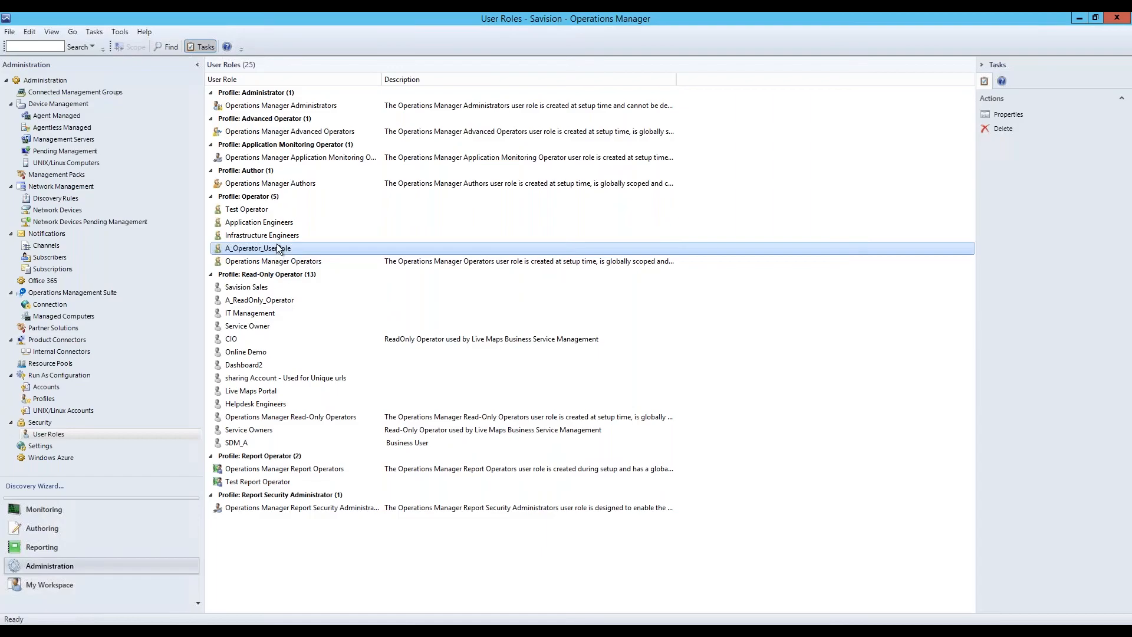
# Step: In the Operations Manager console, open the properties of A_Operator_UserRole and approve the Order Entry group in its group scope
pyautogui.doubleClick(274, 250)
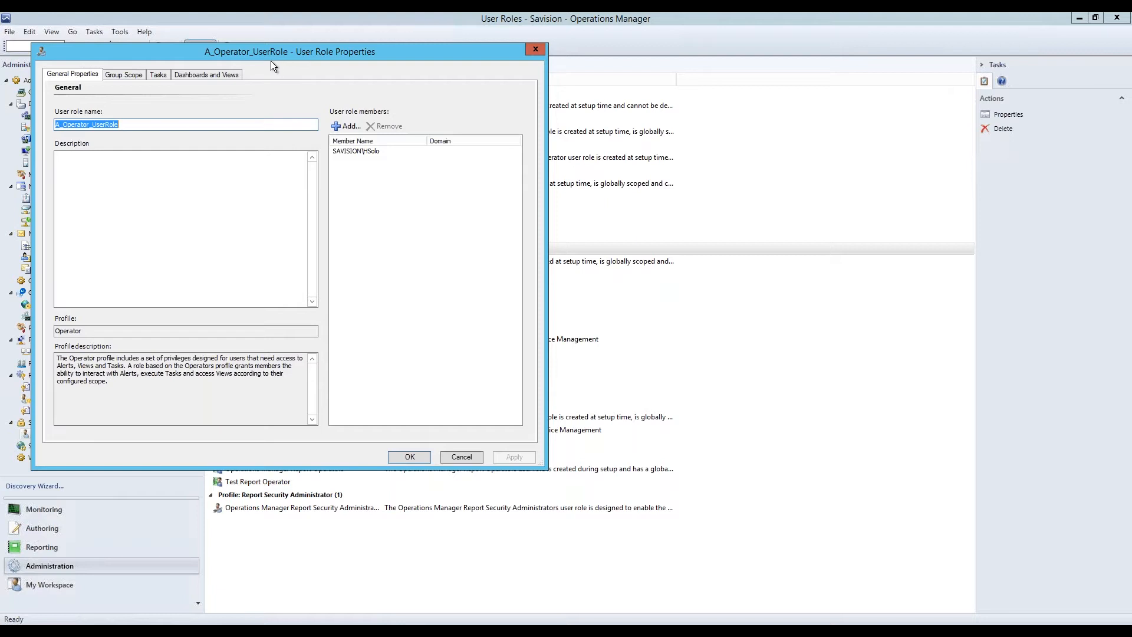
pyautogui.click(144, 76)
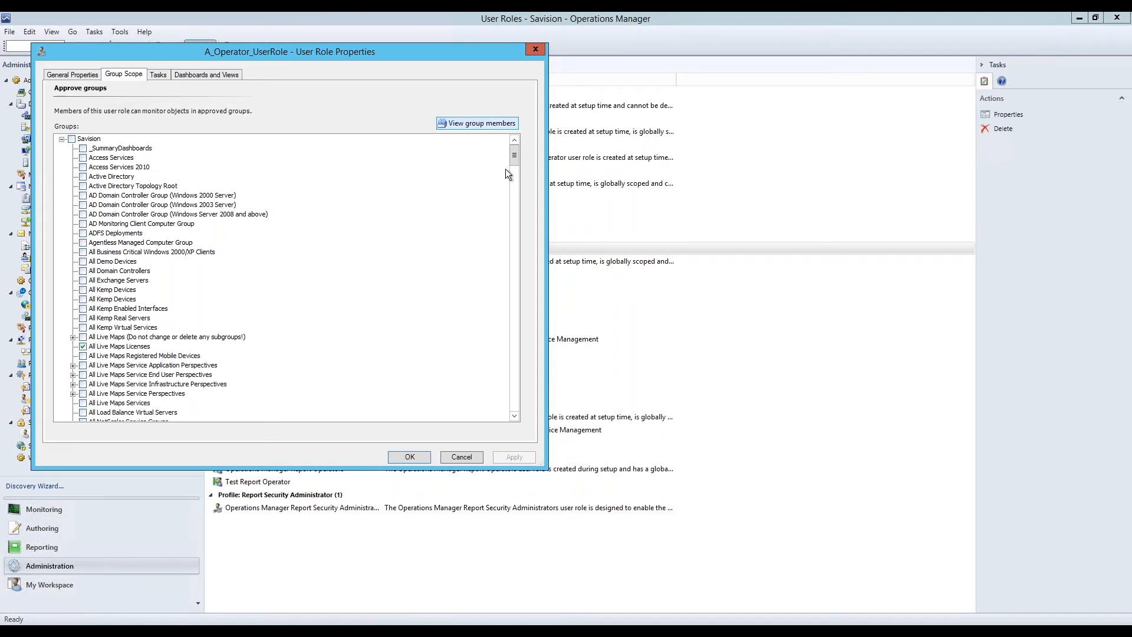
pyautogui.moveTo(515, 160); pyautogui.dragTo(517, 298)
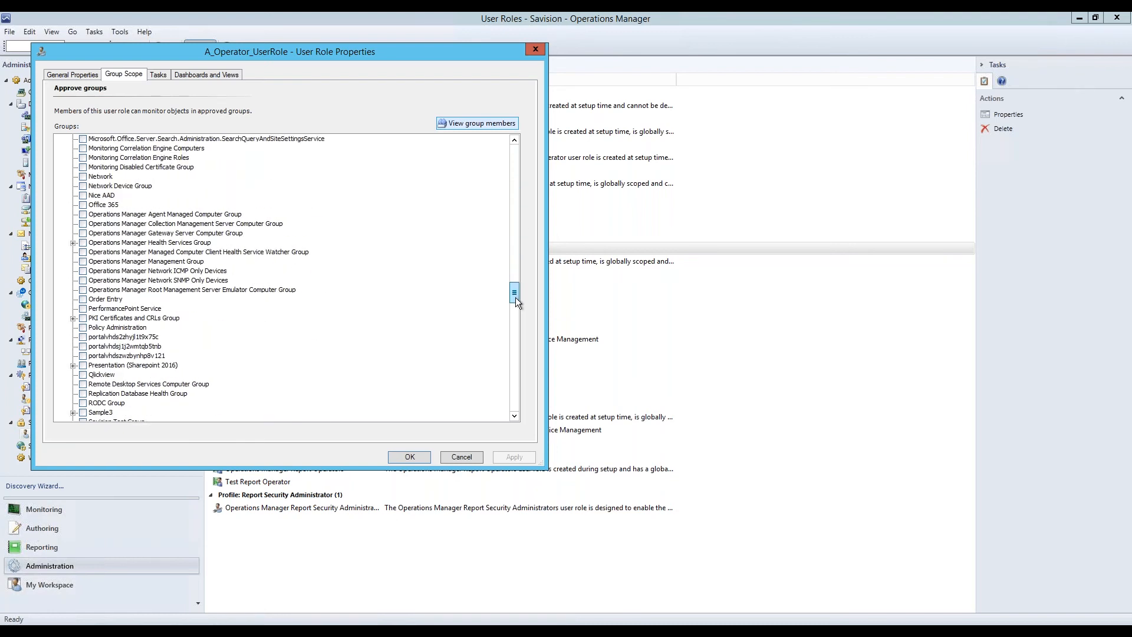
pyautogui.click(83, 300)
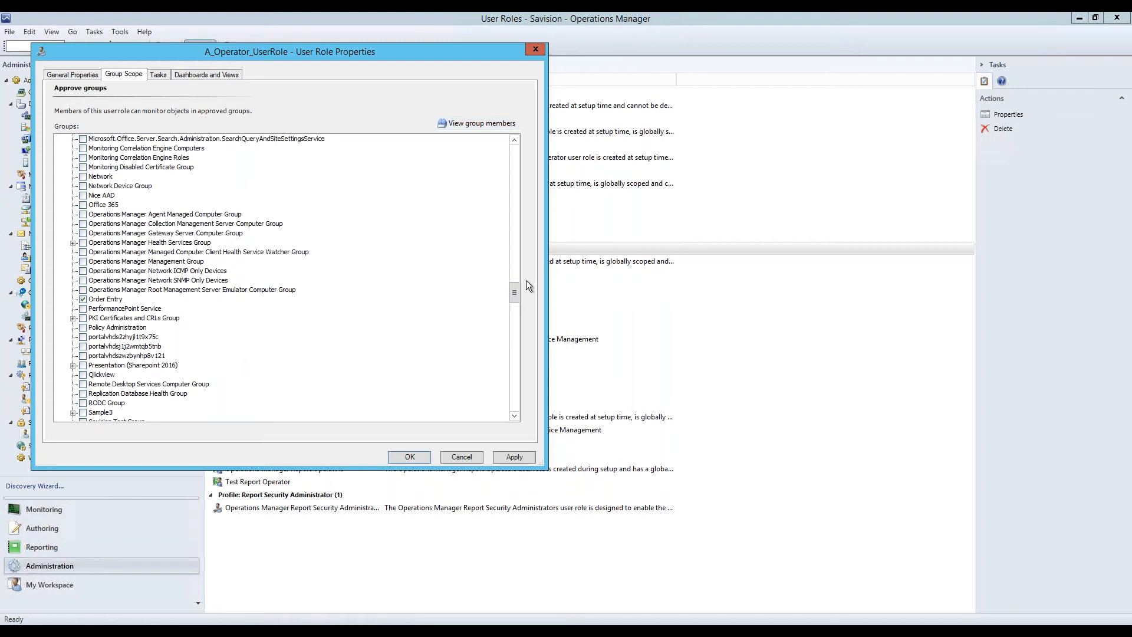
# Step: Approve the Infrastructure Components (Order Entry) group under All Live Maps Service Perspectives in the role's group scope
pyautogui.moveTo(516, 295); pyautogui.dragTo(516, 164)
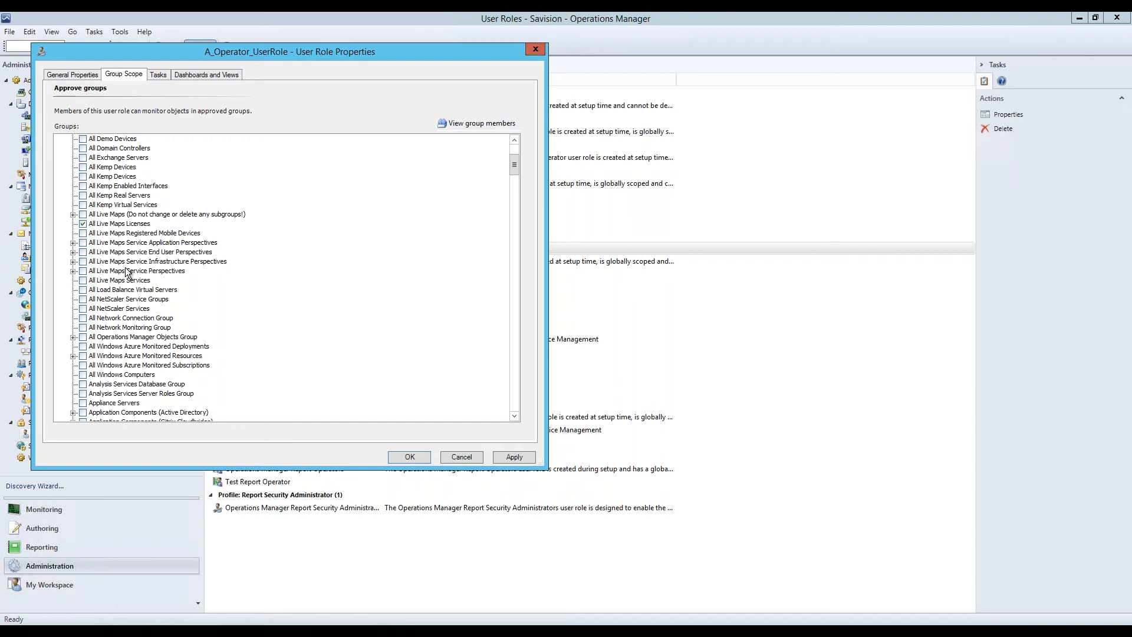
pyautogui.click(73, 272)
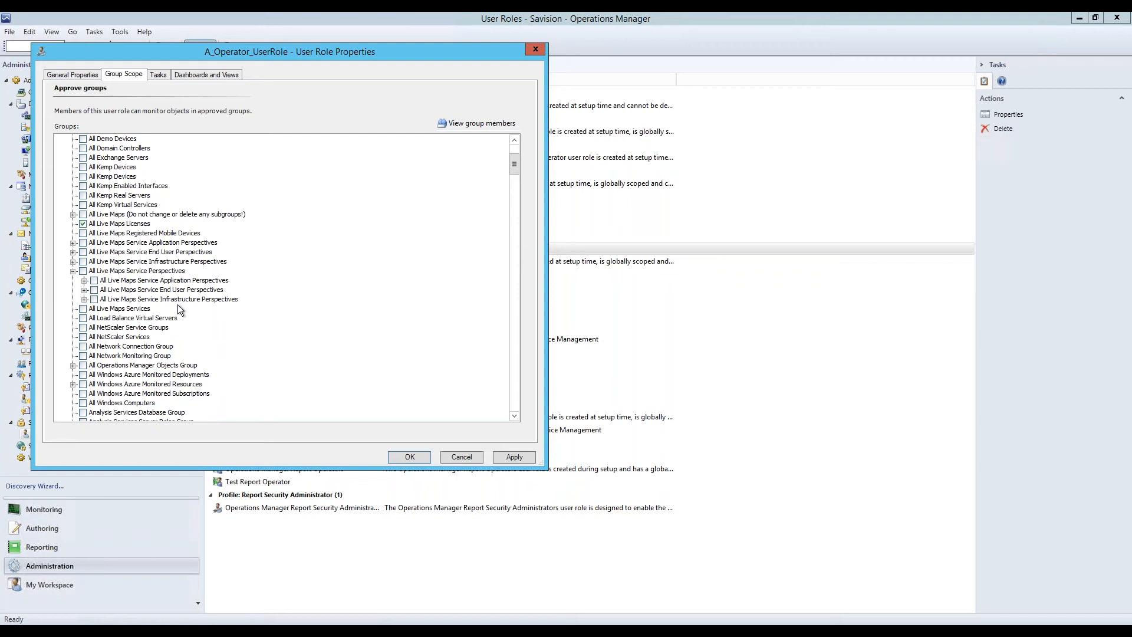
pyautogui.click(85, 299)
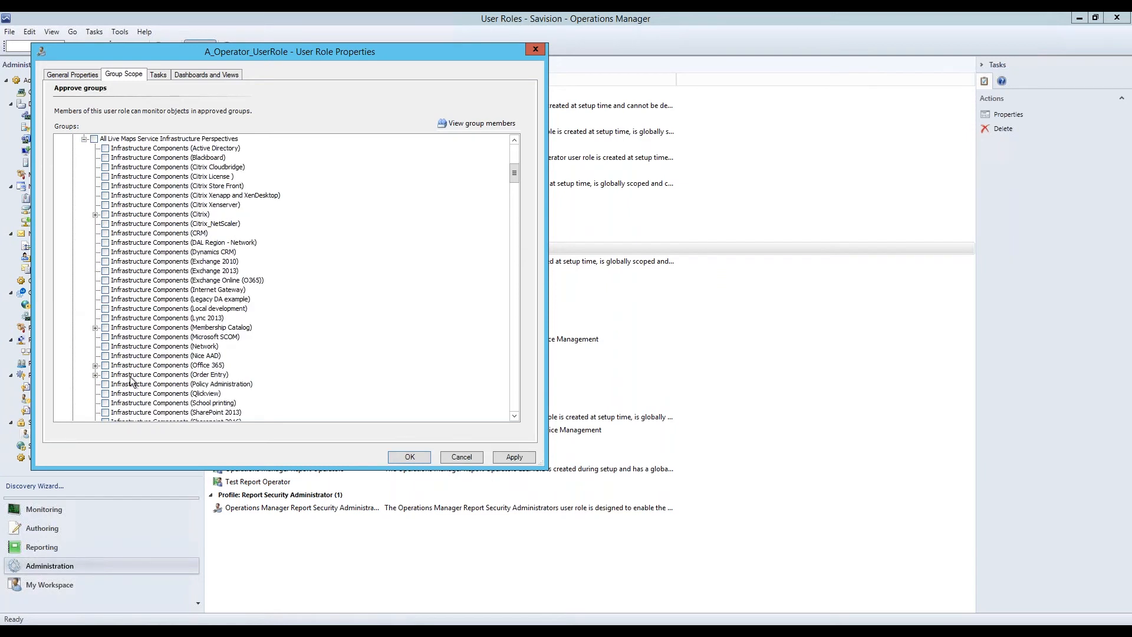
pyautogui.click(95, 375)
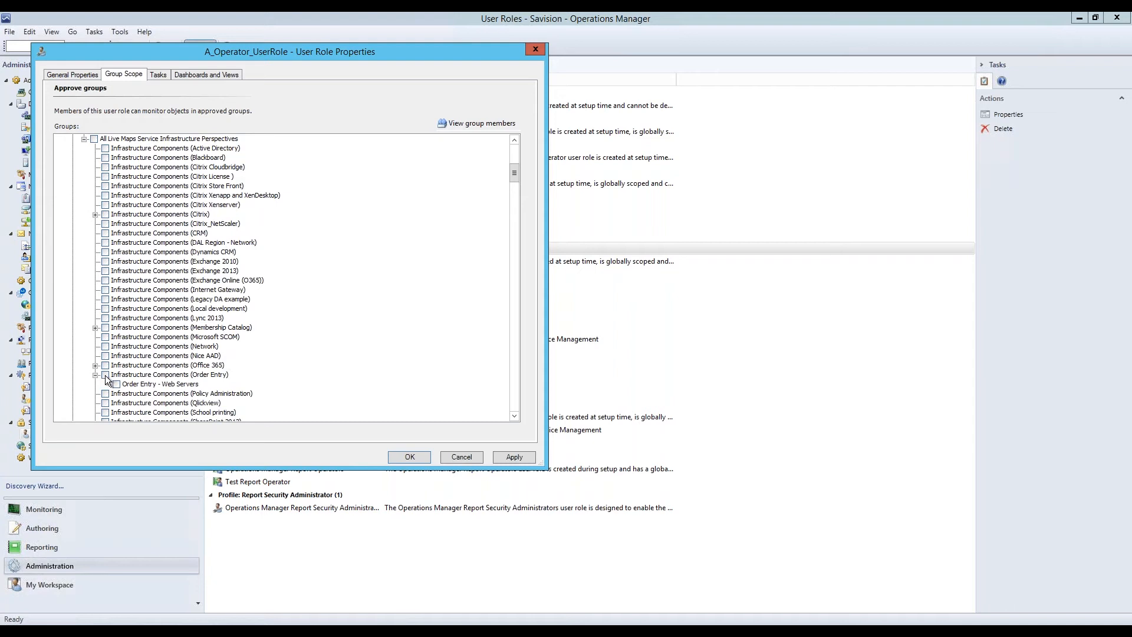
pyautogui.click(105, 375)
pyautogui.scroll(1, 102, 158)
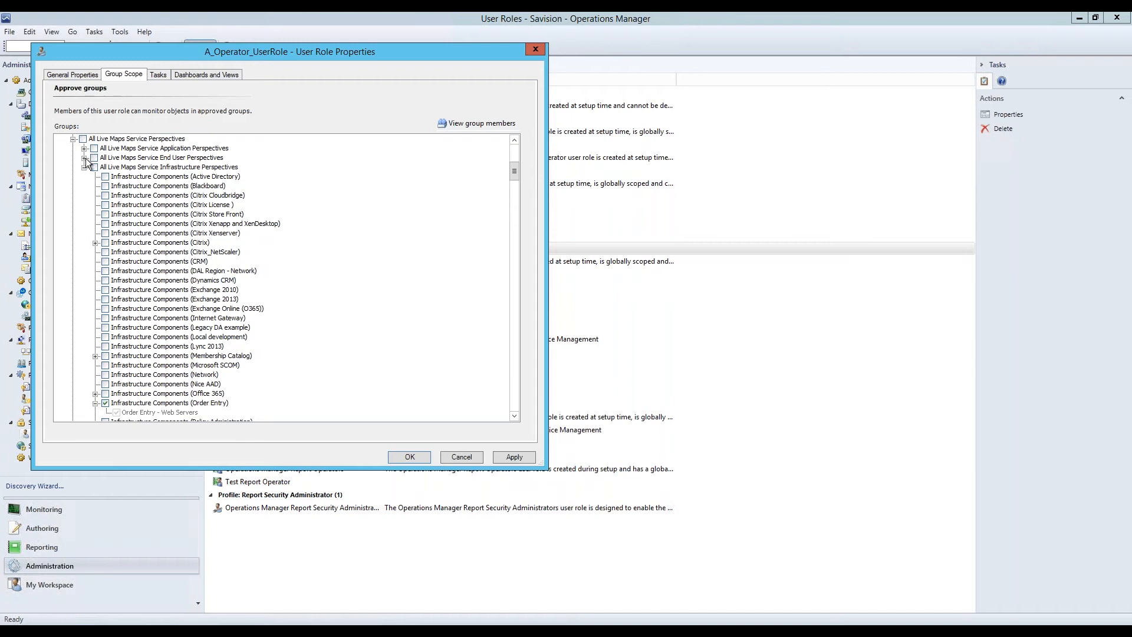
# Step: Expand the service End User perspectives, approve Application Components (Order Entry) under the Application perspectives, and apply the group scope changes
pyautogui.click(84, 159)
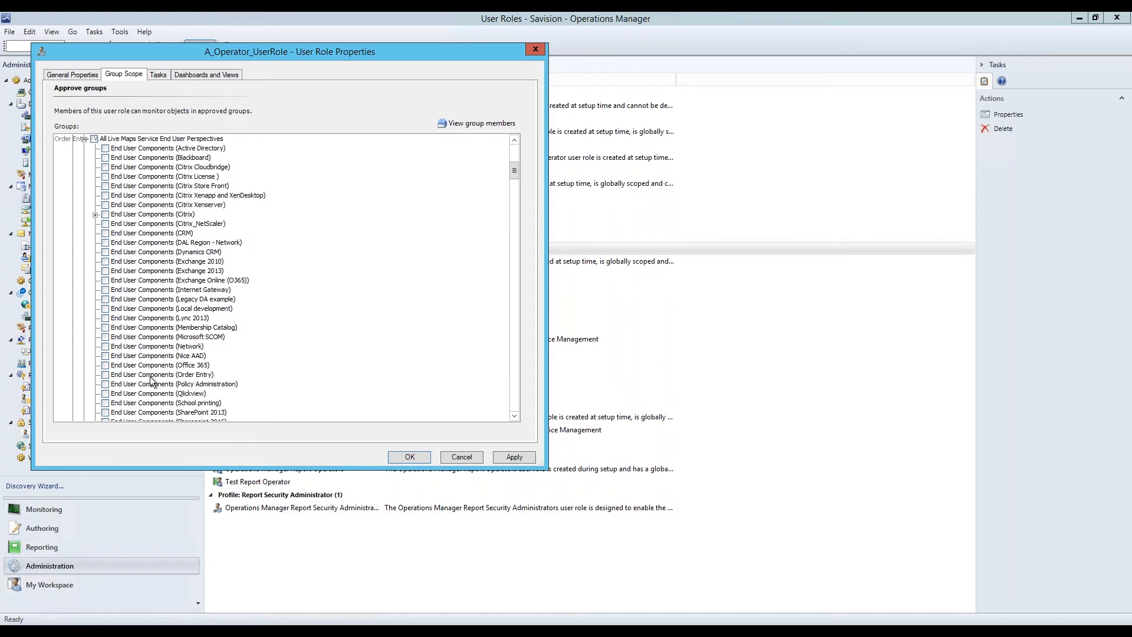
pyautogui.scroll(2, 163, 273)
pyautogui.scroll(1, 163, 273)
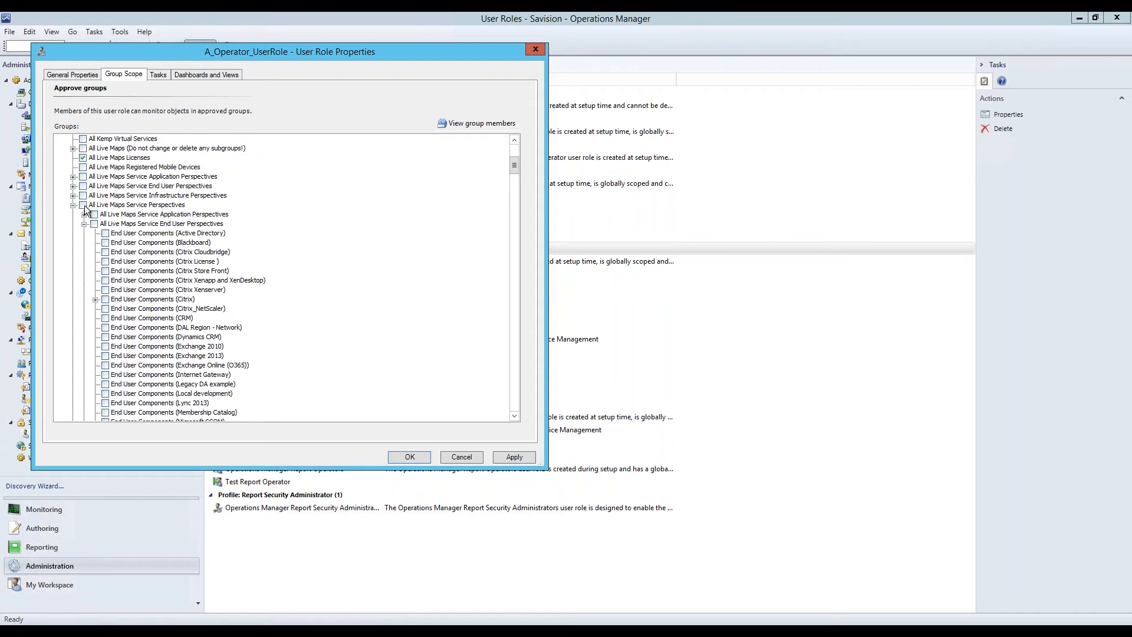
pyautogui.click(84, 215)
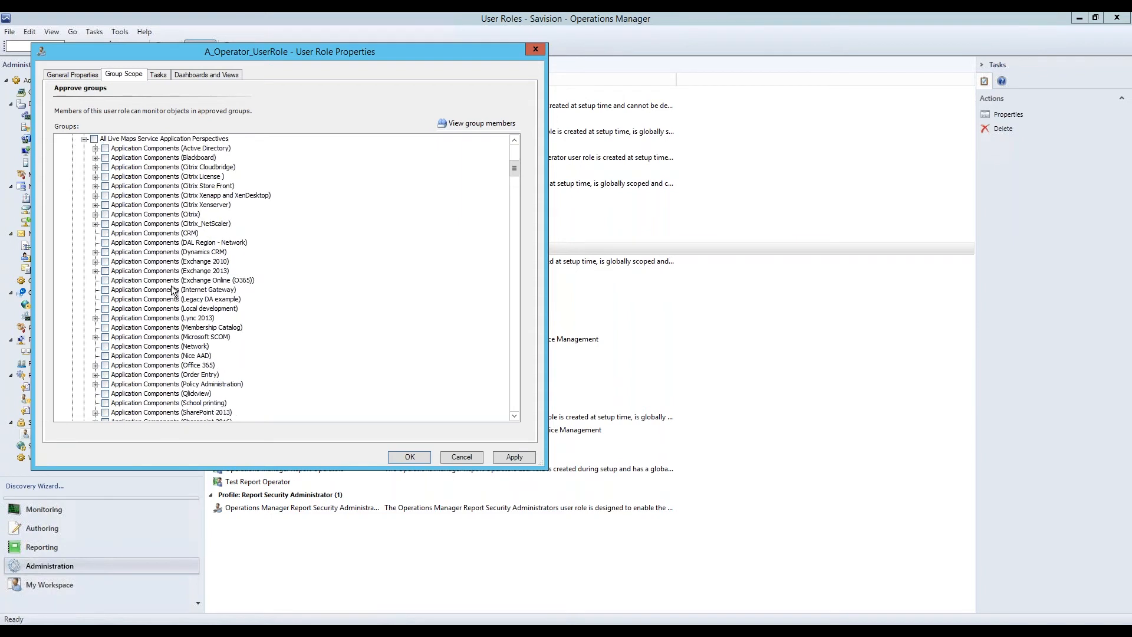
pyautogui.scroll(-1, 169, 291)
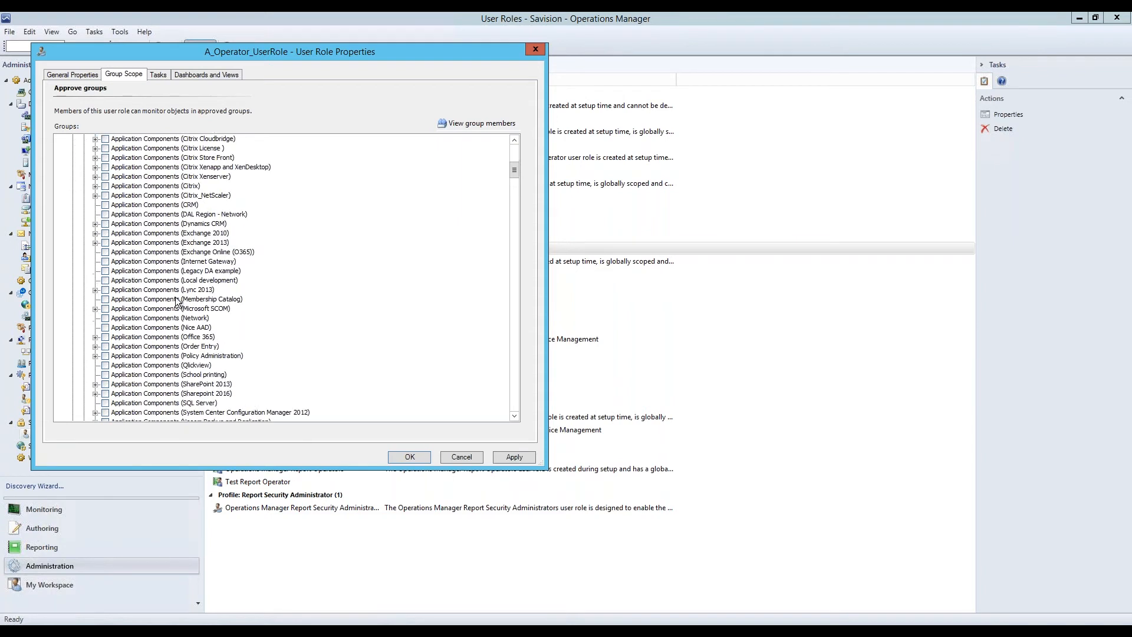
pyautogui.click(96, 346)
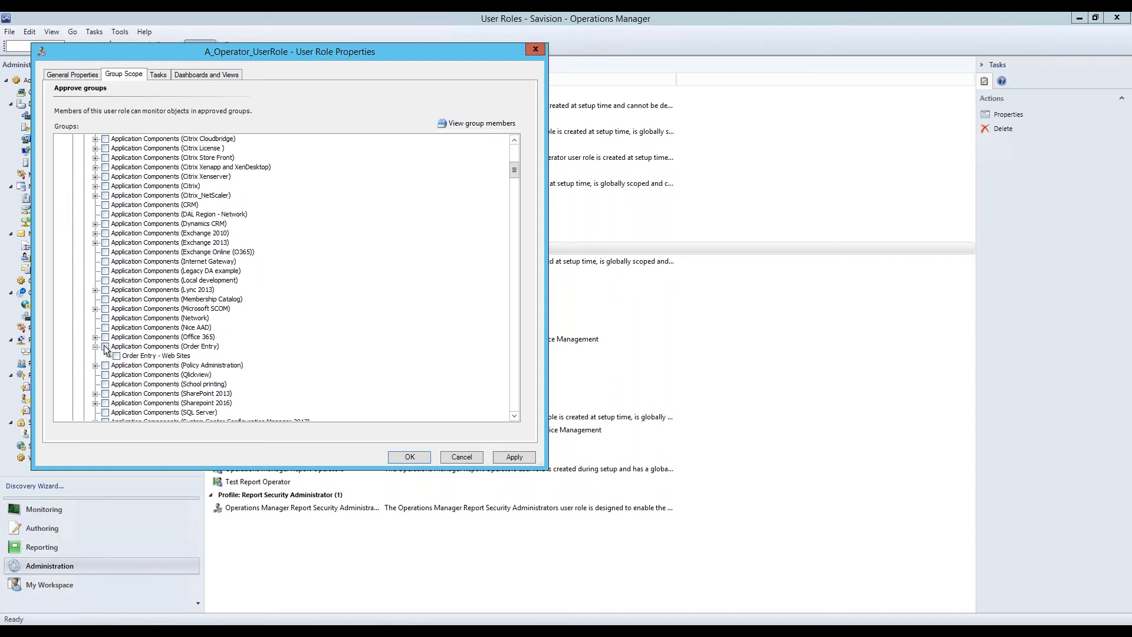
pyautogui.click(106, 347)
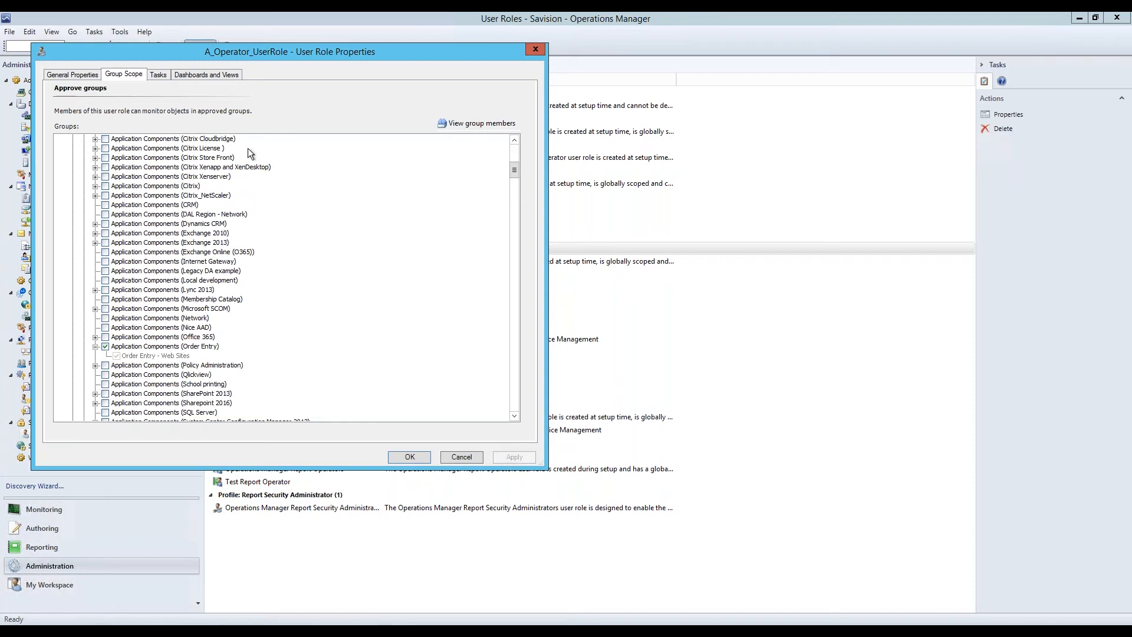
# Step: In the role's dashboards and views settings, find and expand the Order Entry folder under Live Maps > Services in the monitoring tree
pyautogui.click(193, 74)
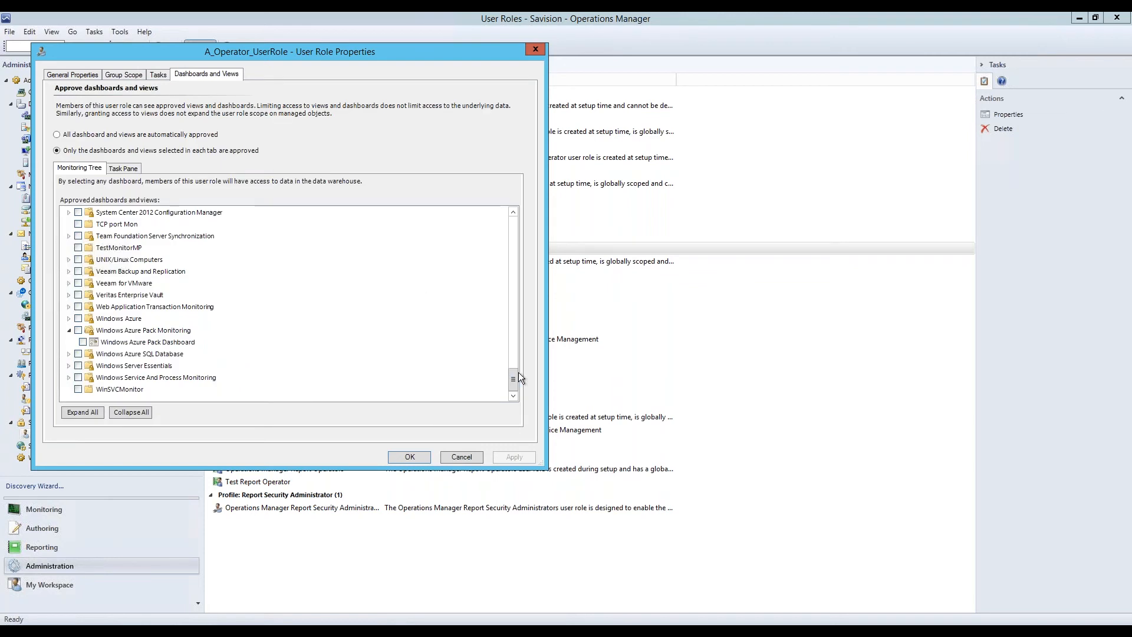
pyautogui.moveTo(515, 376); pyautogui.dragTo(506, 260)
pyautogui.click(69, 319)
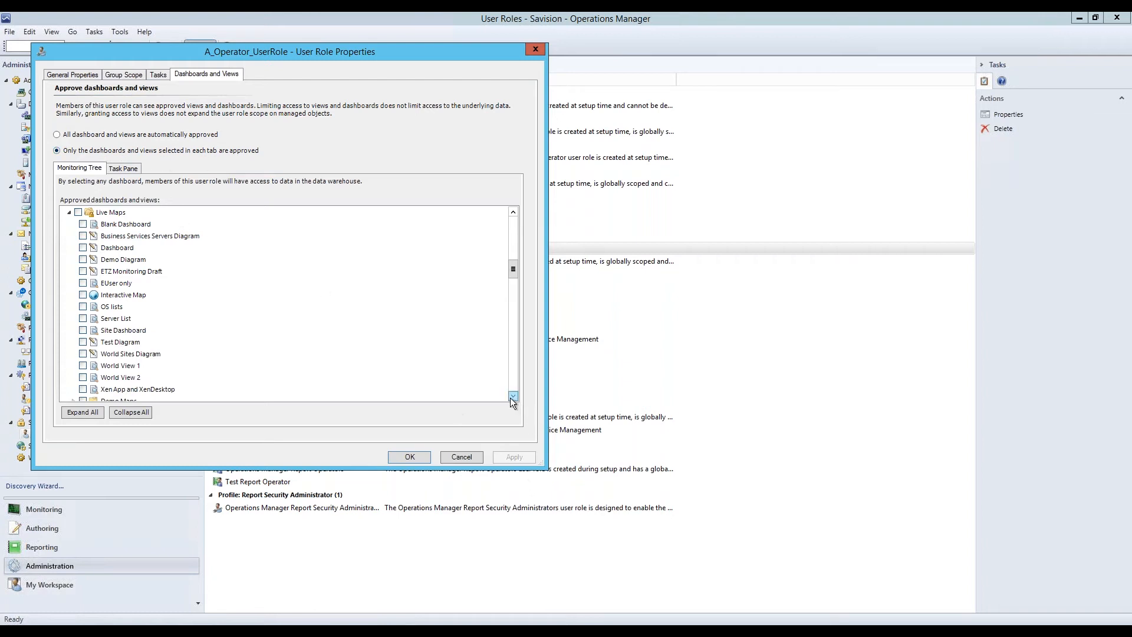
pyautogui.scroll(-2, 511, 398)
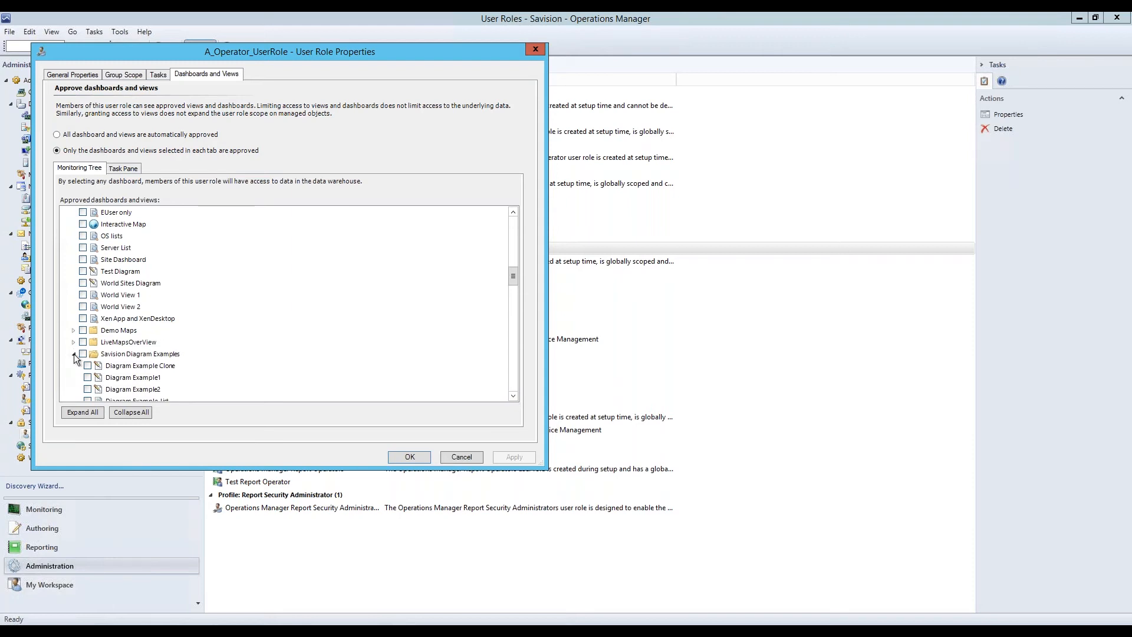
pyautogui.click(73, 353)
pyautogui.click(74, 365)
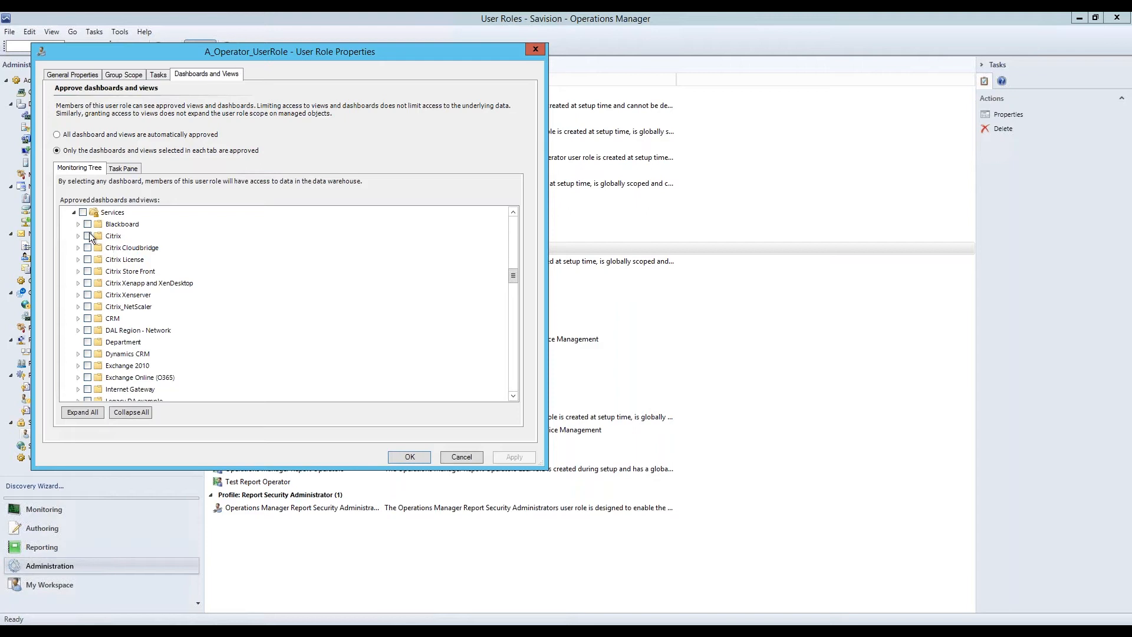
pyautogui.scroll(-5, 134, 332)
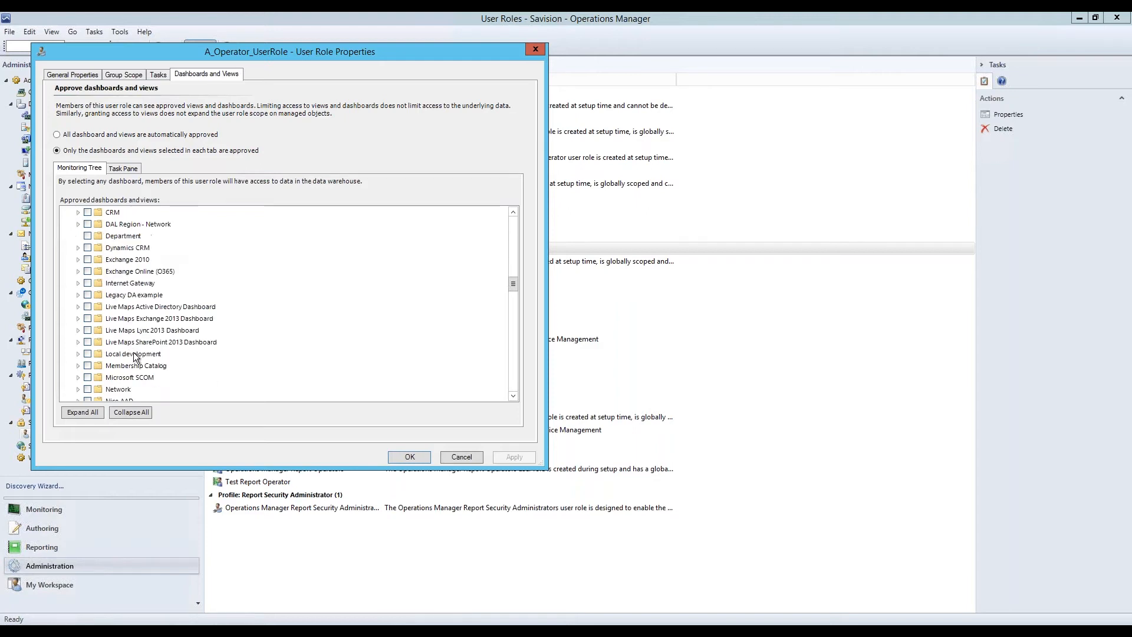
pyautogui.scroll(-2, 105, 370)
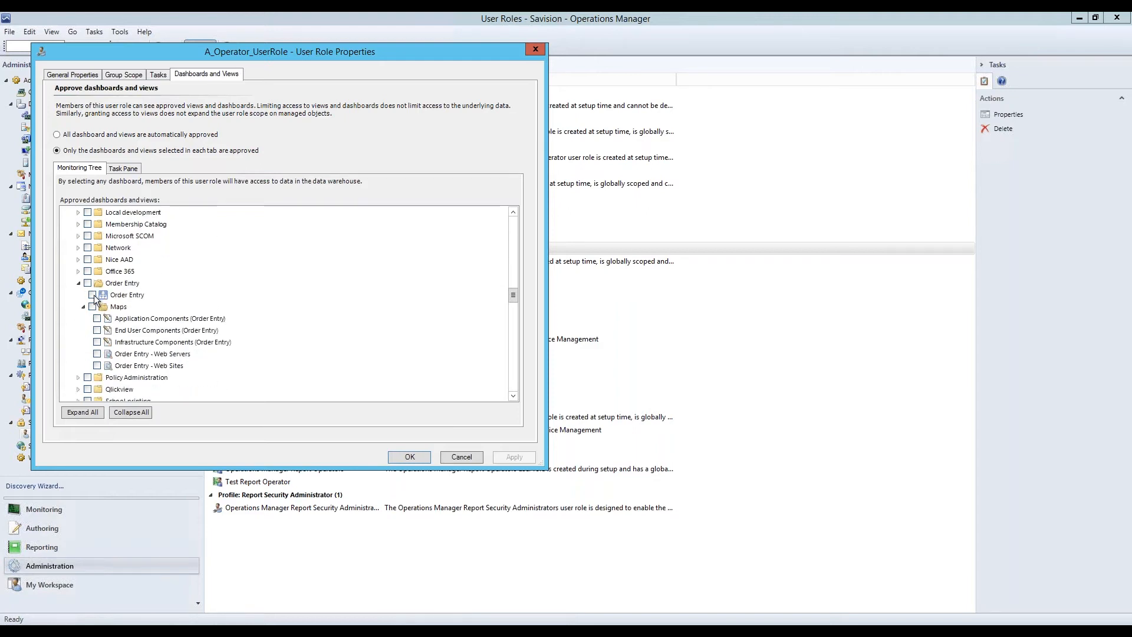
# Step: Approve the Order Entry view and its Application, End User and Infrastructure Components, Web Servers and Web Sites maps for the role
pyautogui.click(93, 295)
pyautogui.click(98, 318)
pyautogui.click(98, 330)
pyautogui.click(97, 342)
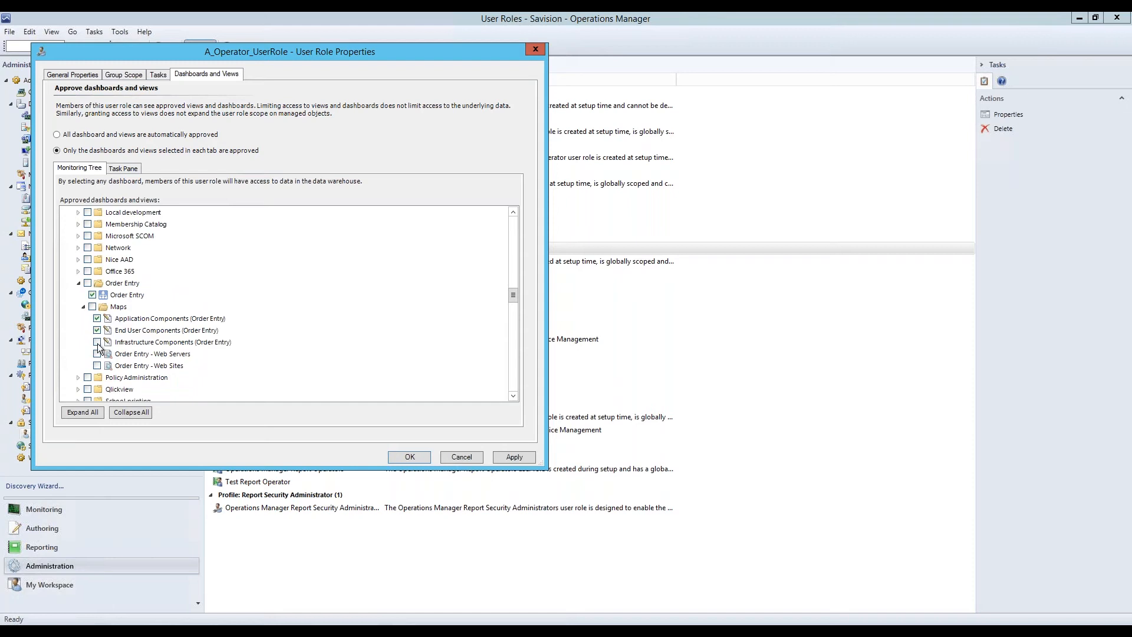
pyautogui.click(98, 354)
pyautogui.click(98, 365)
# Step: In File Explorer, open the SLO Error.png image from Local Disk (C:), examine the SLO loading error, and return to the role properties
pyautogui.press('super+e')
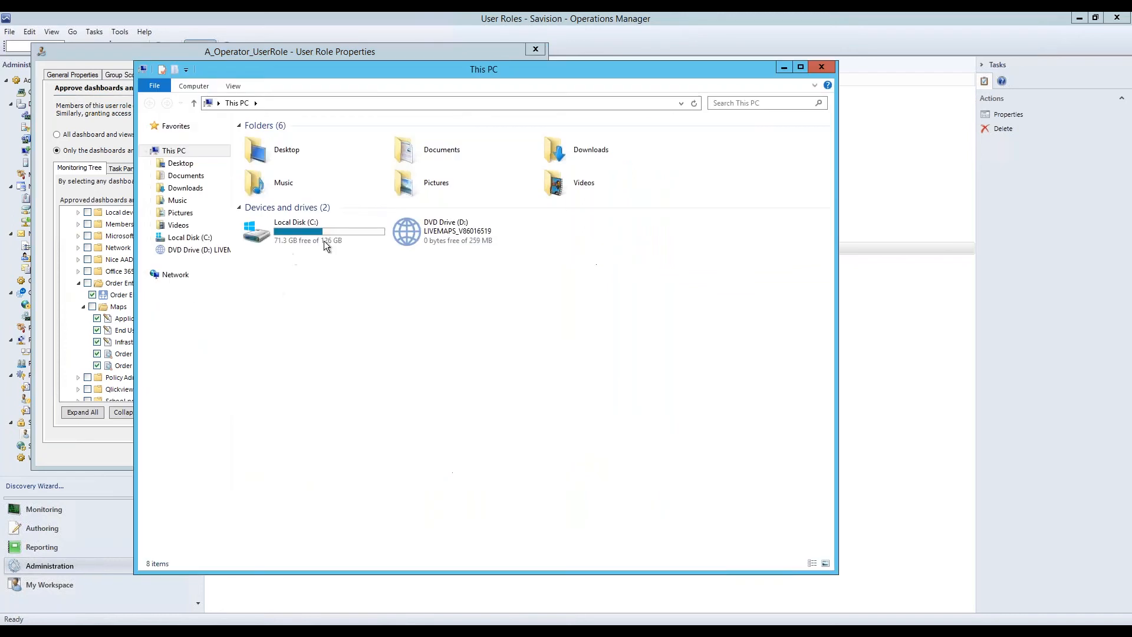
pyautogui.click(311, 239)
pyautogui.doubleClick(311, 239)
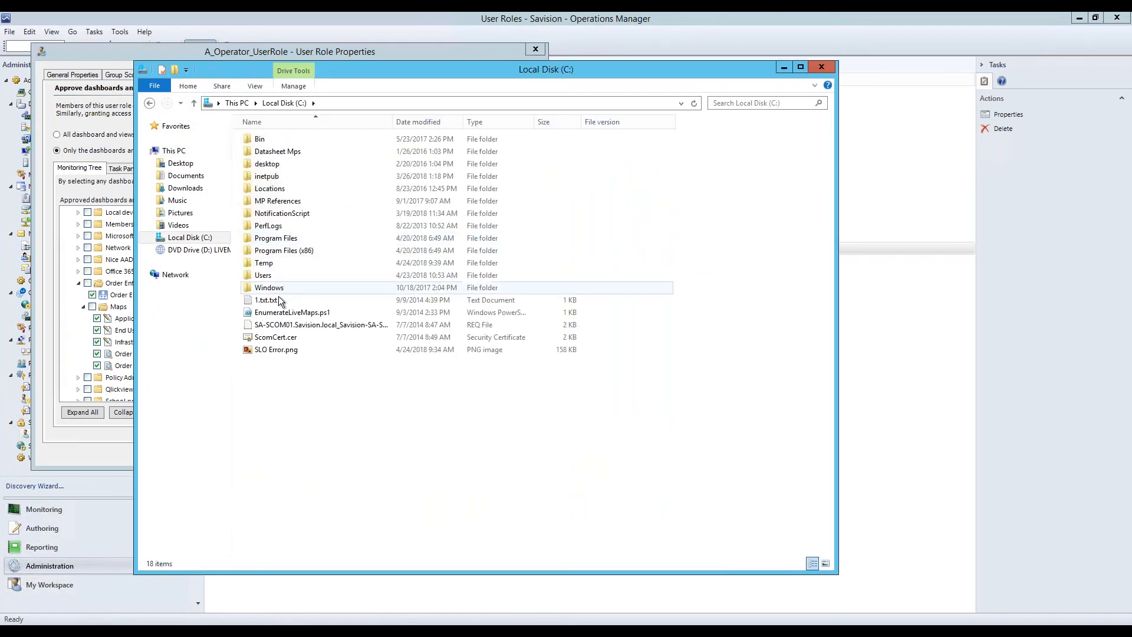
pyautogui.click(270, 350)
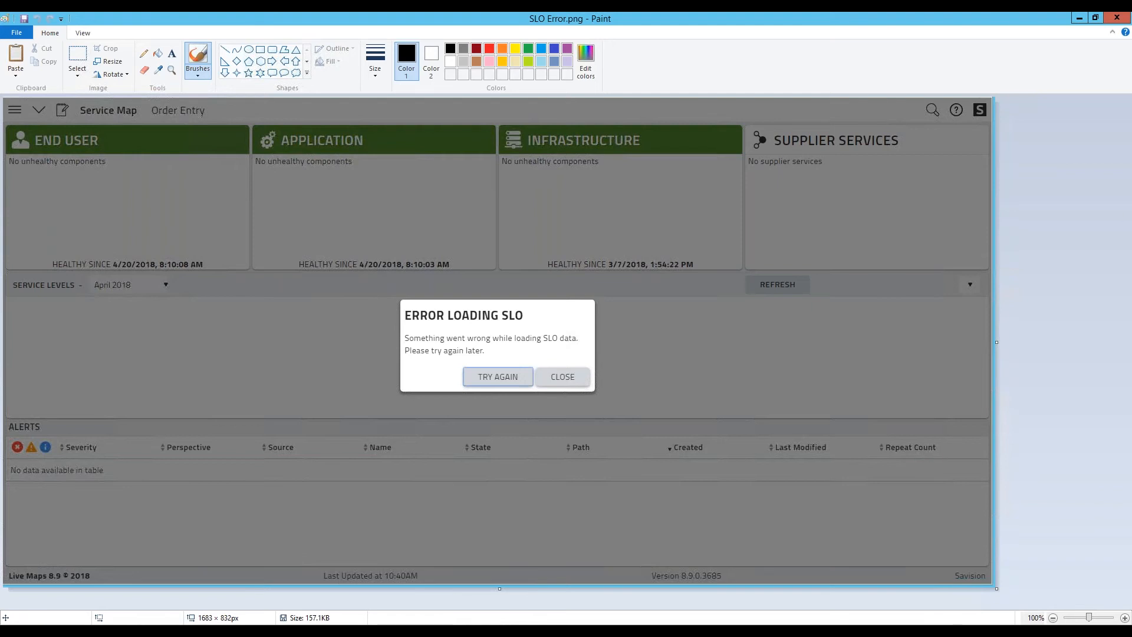
pyautogui.click(1080, 19)
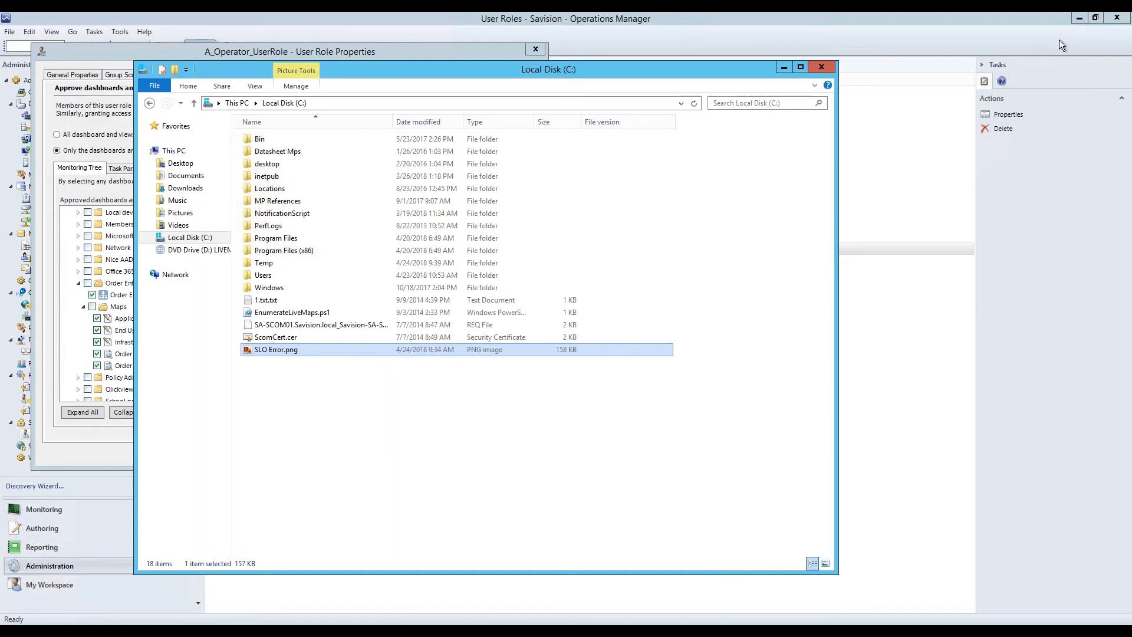
pyautogui.click(785, 68)
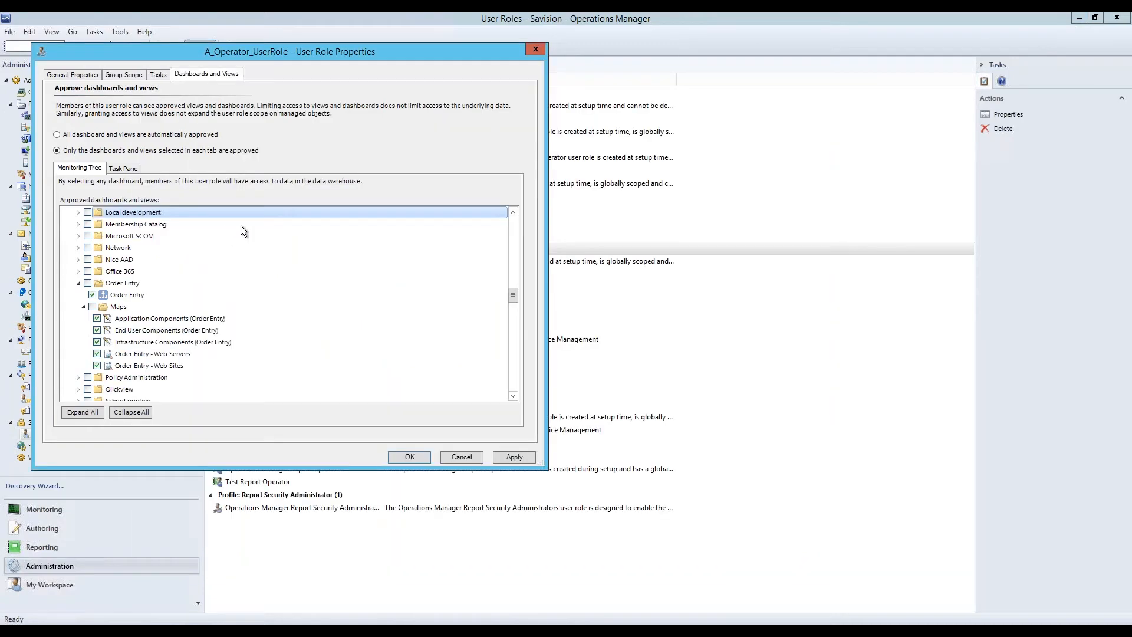
# Step: Add both Summary Dashboard - Map entries to the role's approved task pane dashboards and apply the role changes
pyautogui.click(123, 170)
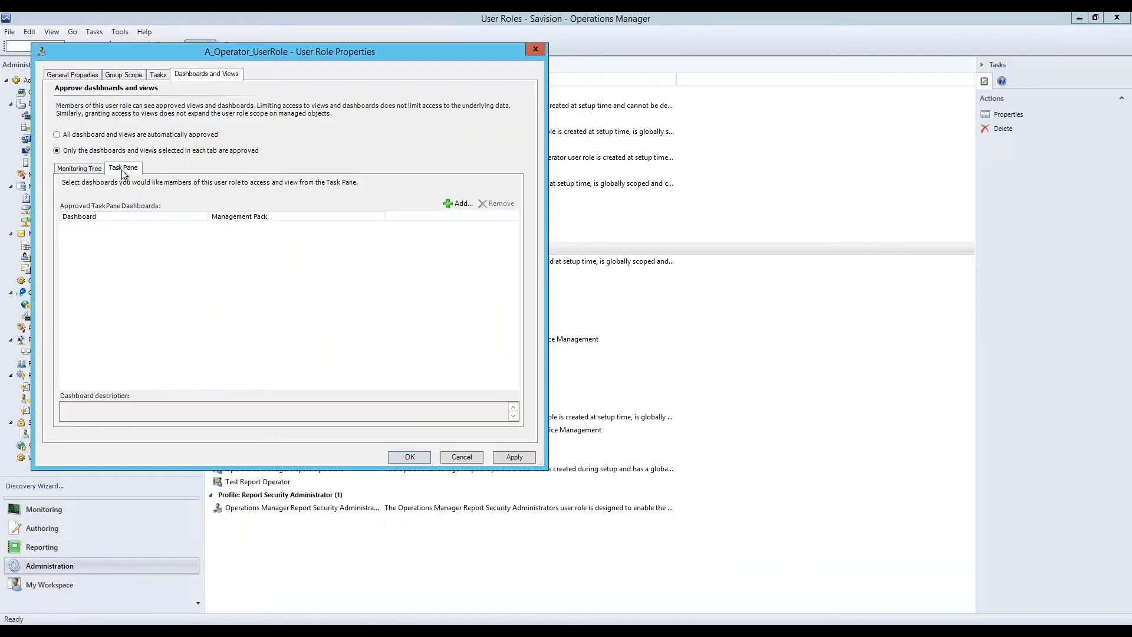
pyautogui.click(459, 206)
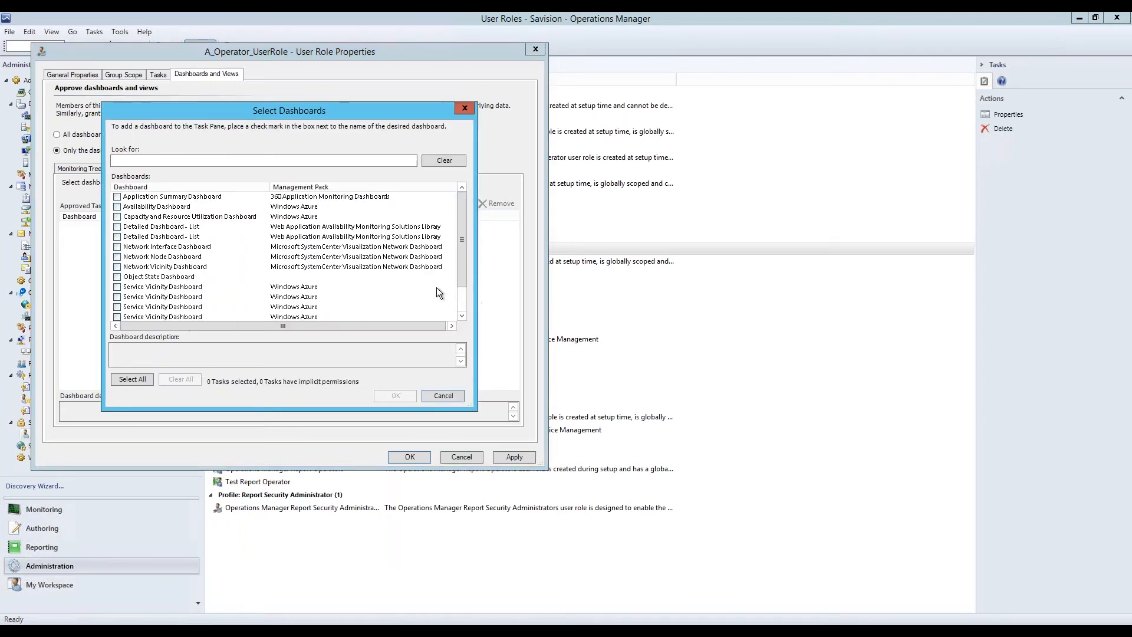
pyautogui.moveTo(461, 268); pyautogui.dragTo(460, 305)
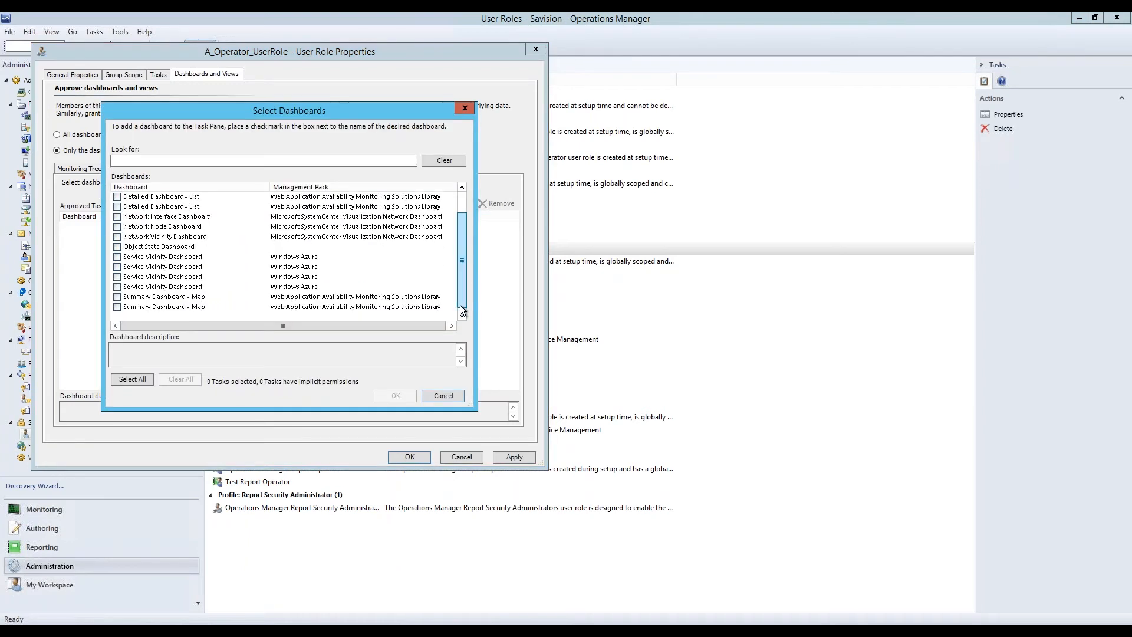
pyautogui.click(117, 297)
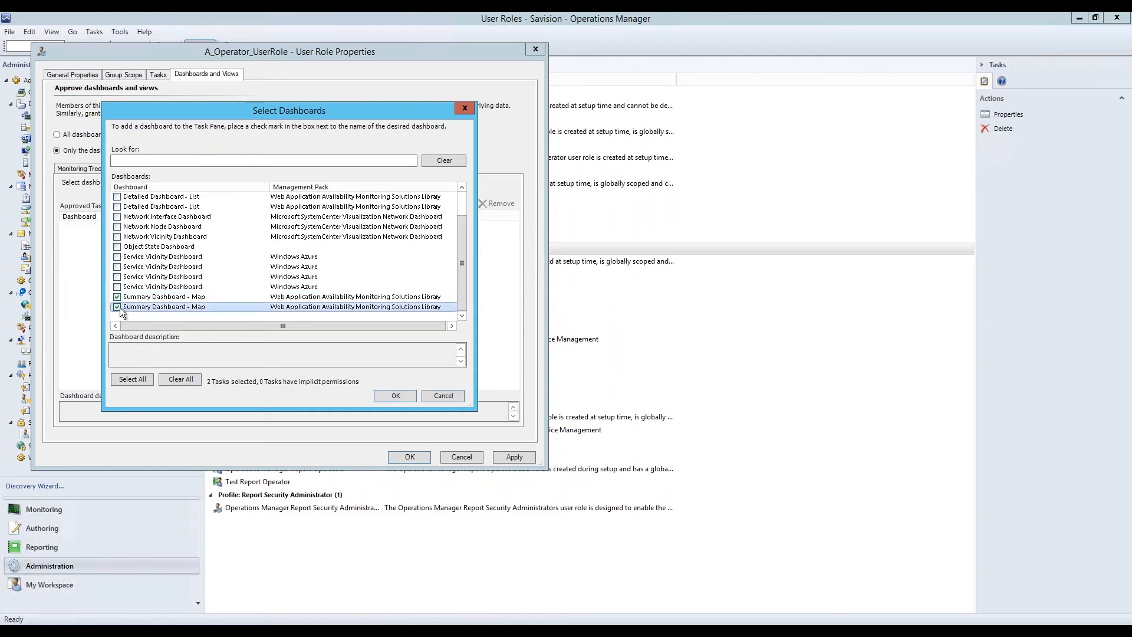
pyautogui.click(118, 307)
pyautogui.click(399, 395)
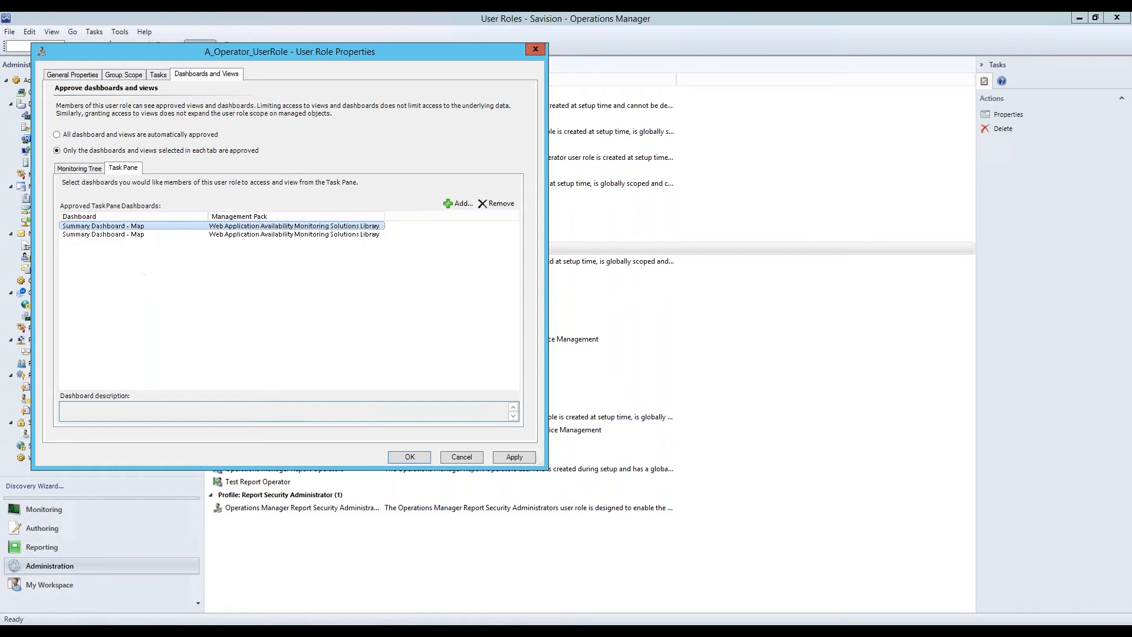
pyautogui.click(514, 457)
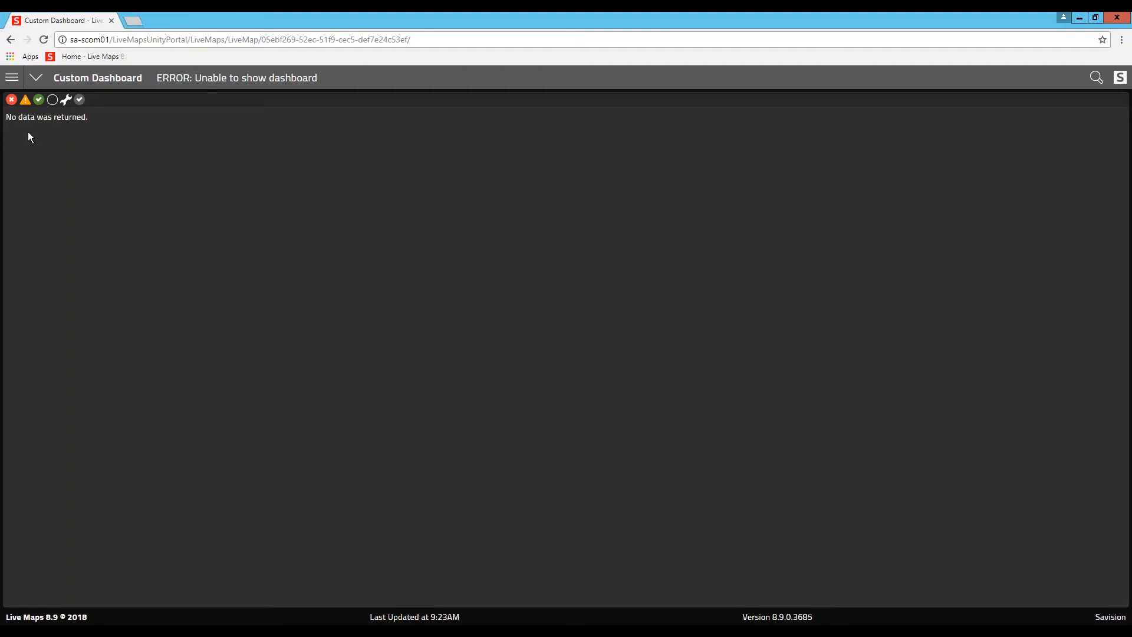
# Step: In the Live Maps portal, check access to the Infrastructure Components (Order Entry) dashboard and drill down into Order Entry - Web Servers
pyautogui.click(11, 77)
pyautogui.click(22, 98)
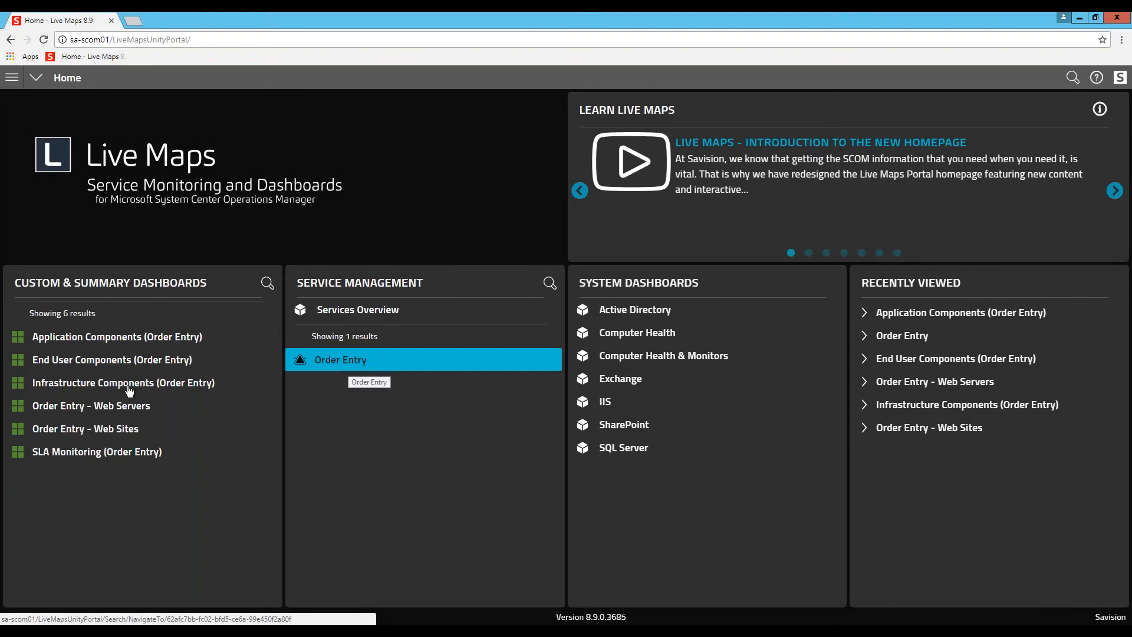
pyautogui.click(108, 394)
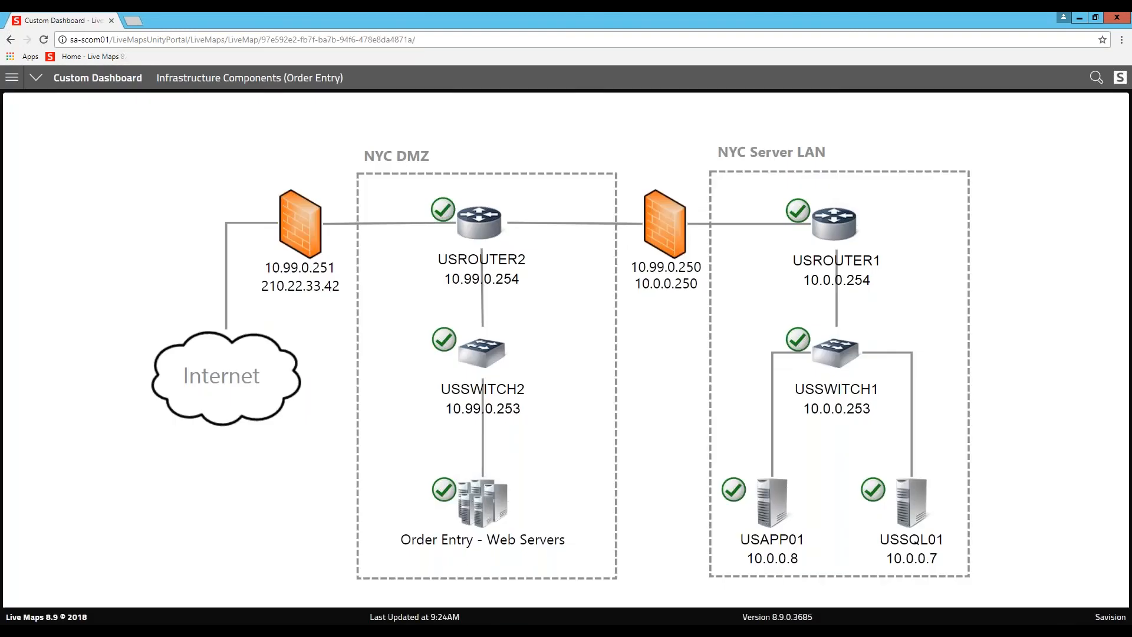
pyautogui.click(477, 500)
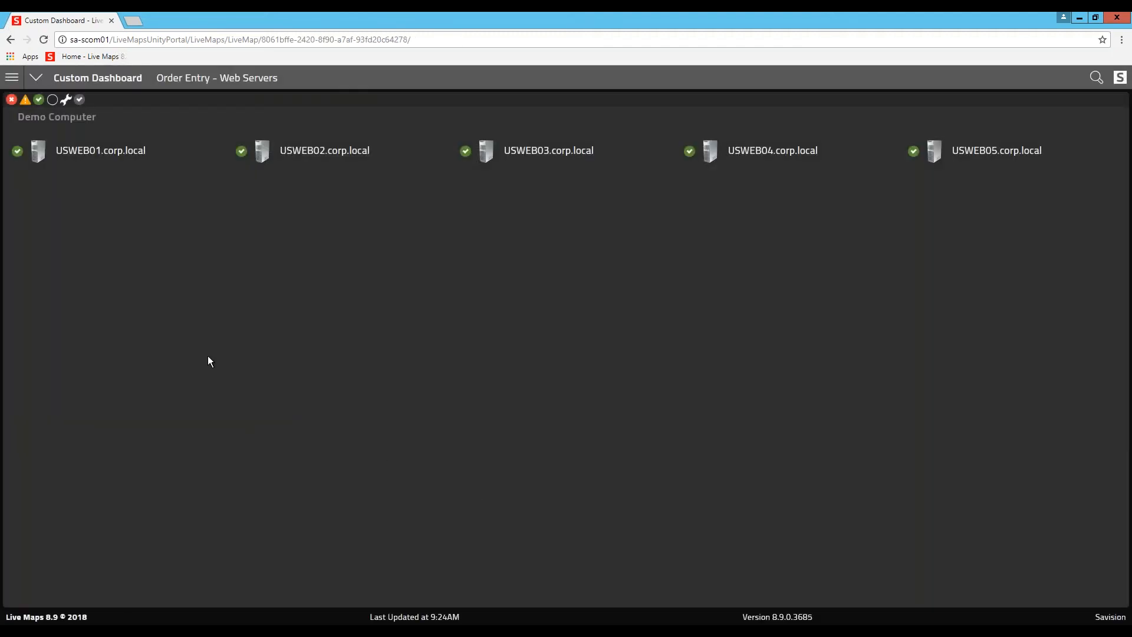
# Step: Return to the portal home page, check the service levels on the Order Entry service map, and go back home
pyautogui.click(12, 77)
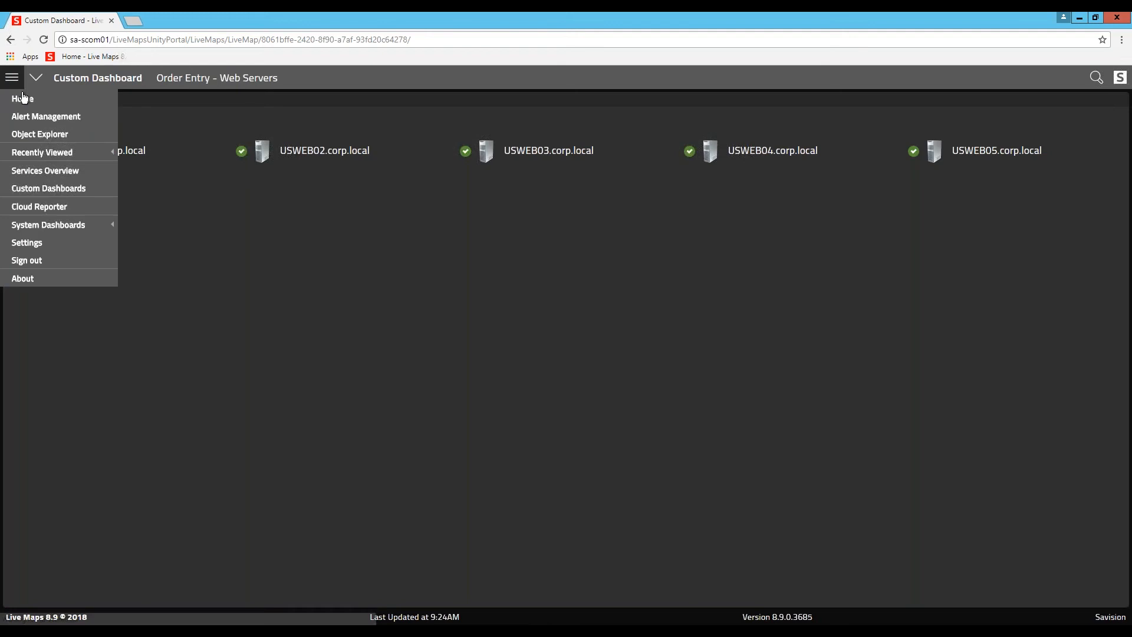
pyautogui.click(23, 101)
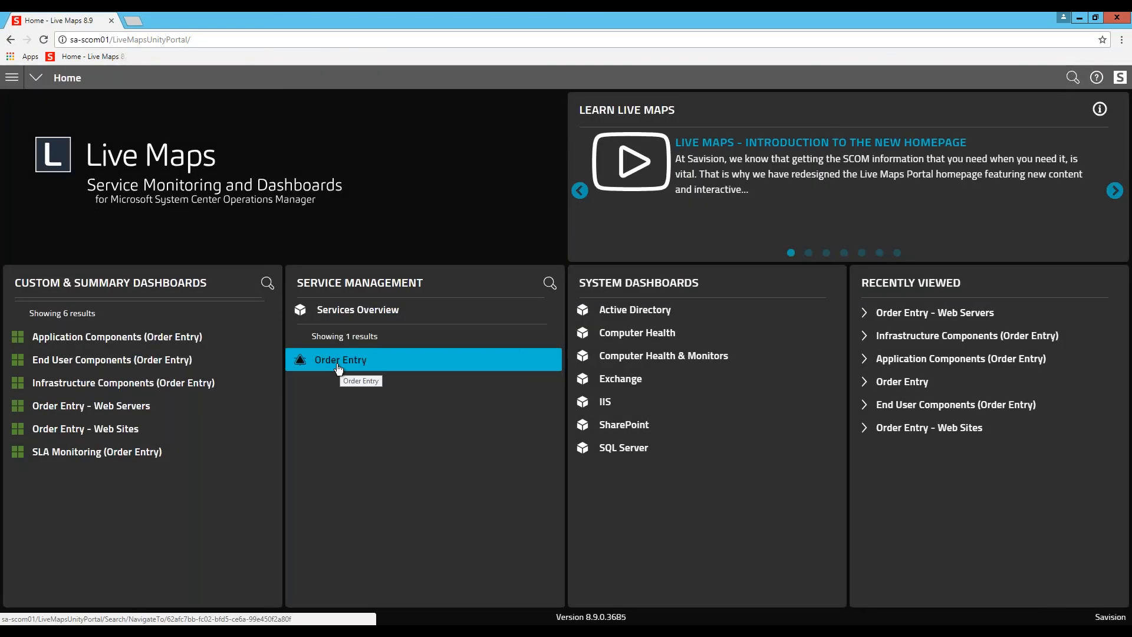
pyautogui.click(339, 368)
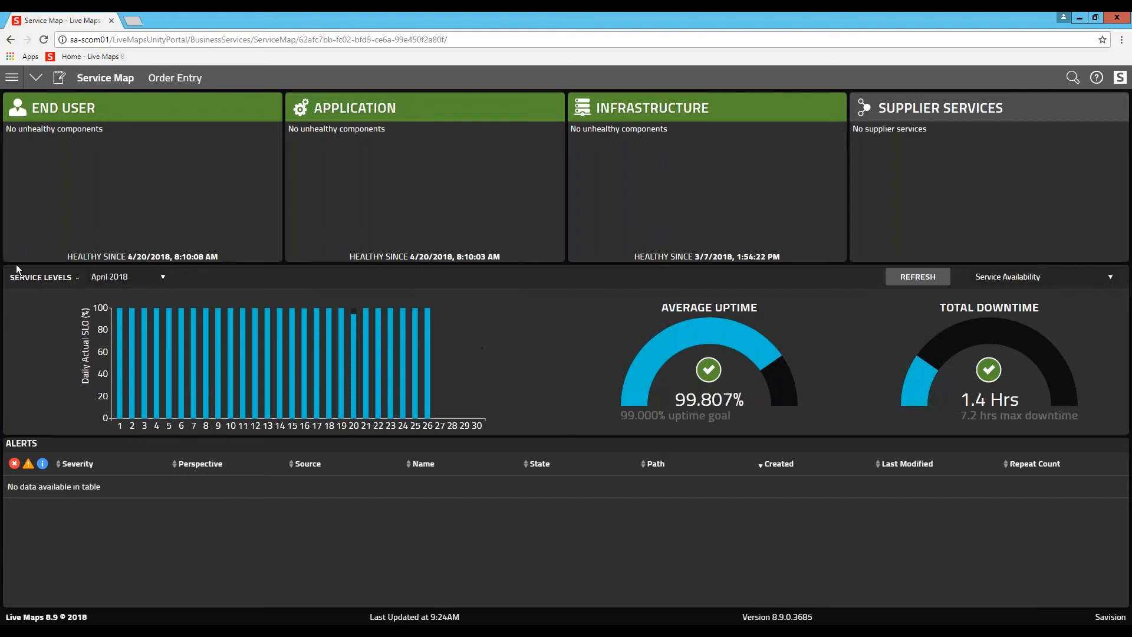
pyautogui.click(10, 83)
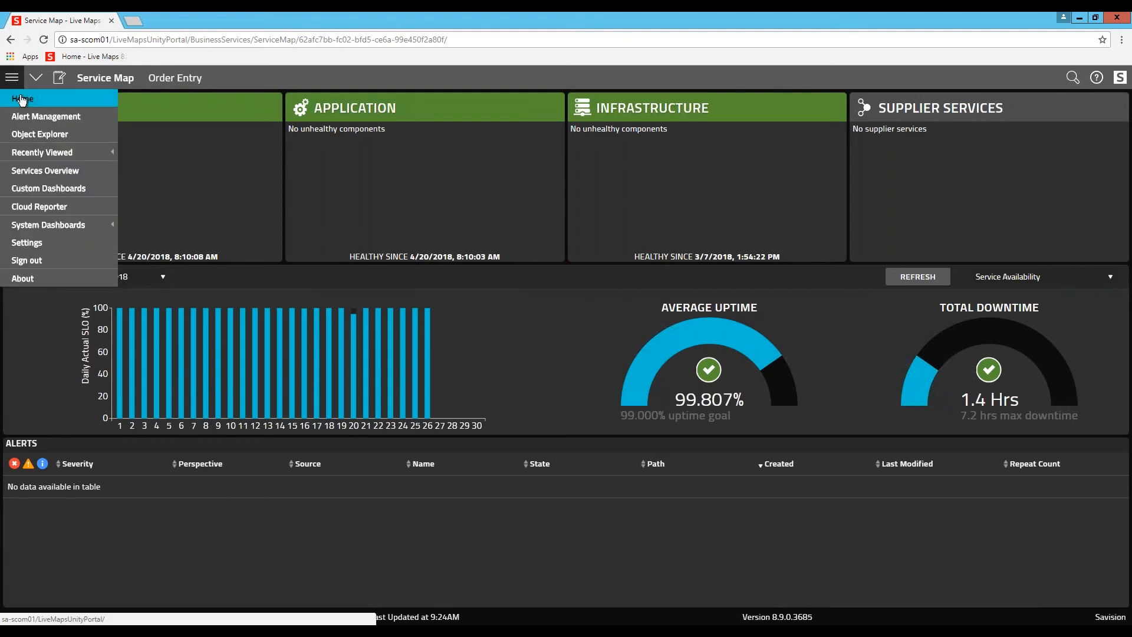
pyautogui.click(17, 95)
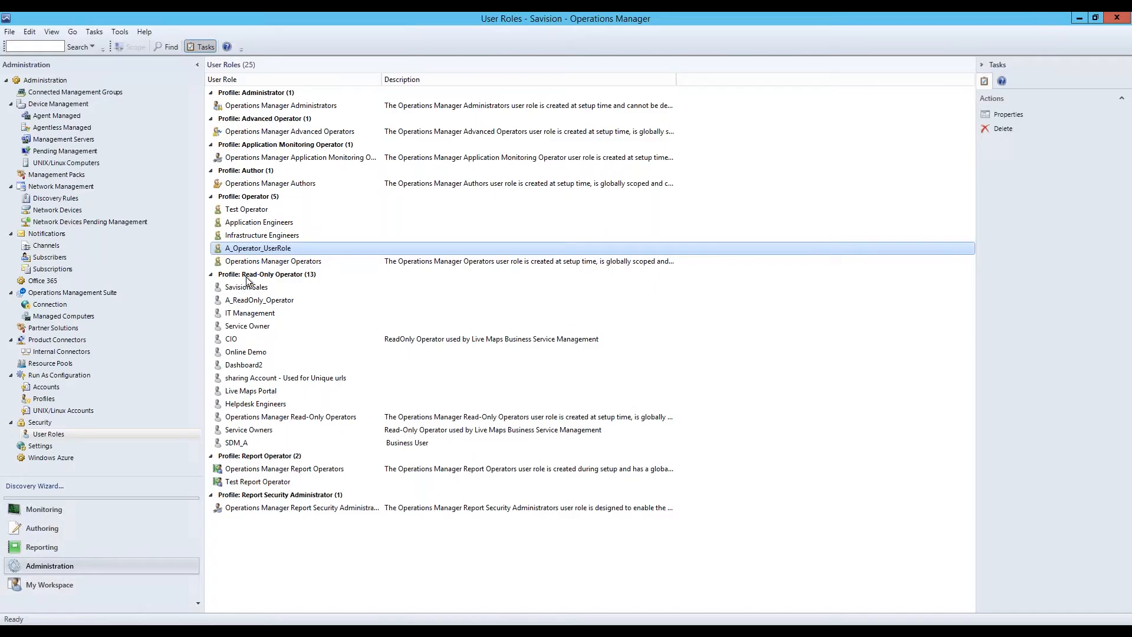
# Step: In the Operations Manager console, reopen A_Operator_UserRole and review its approved groups under All Live Maps, including End User Components (Order Entry) under CIO Dashboard
pyautogui.doubleClick(271, 248)
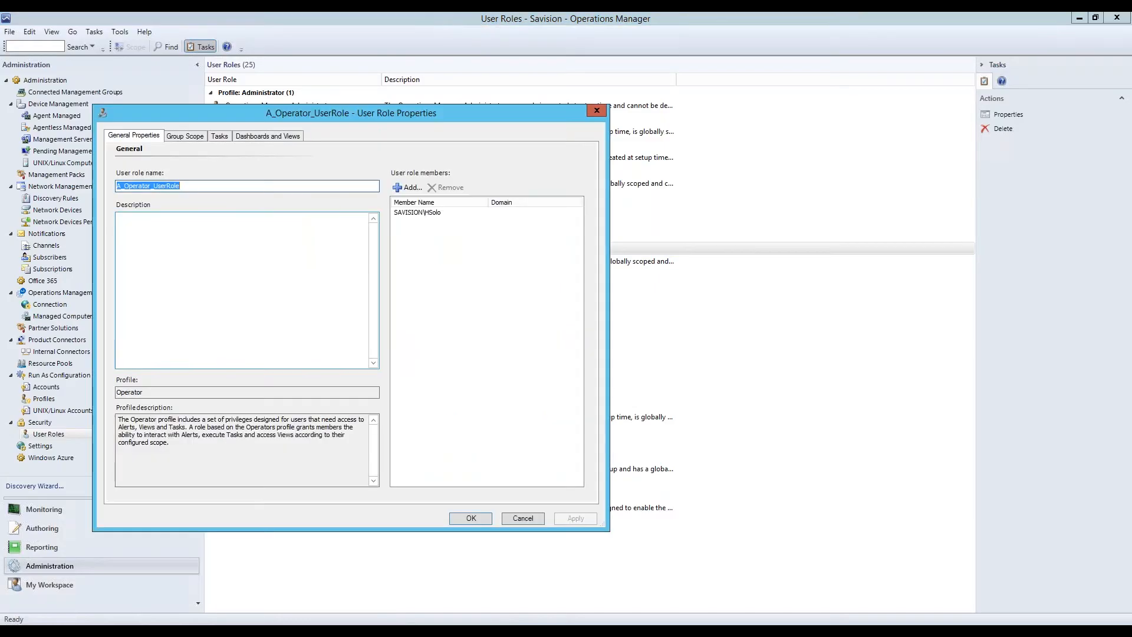
pyautogui.click(187, 136)
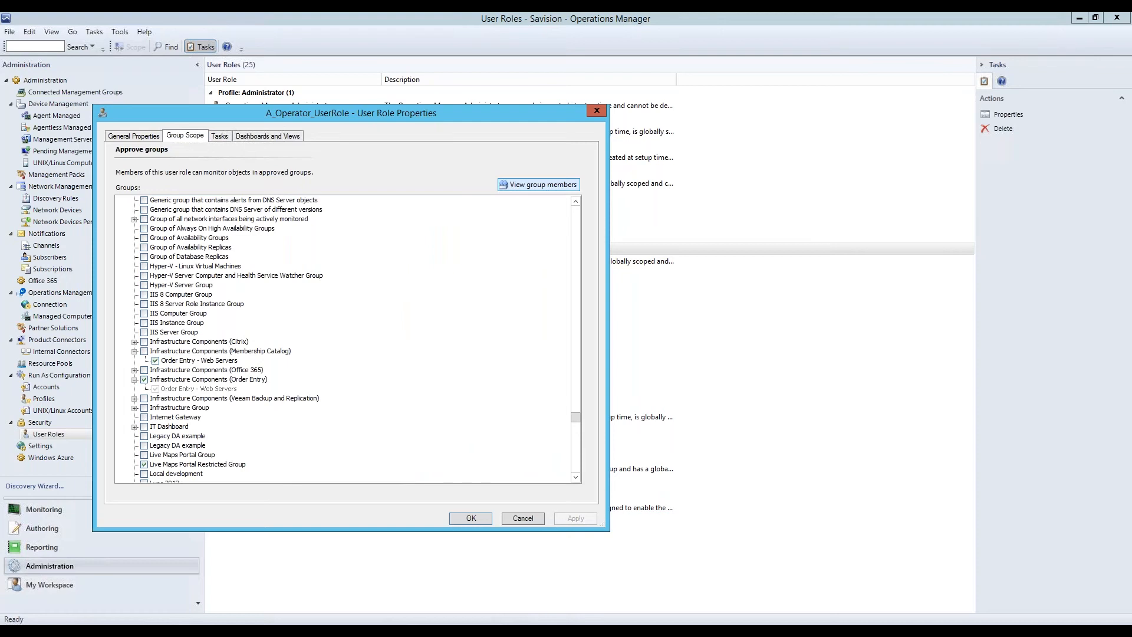
pyautogui.moveTo(576, 417); pyautogui.dragTo(577, 200)
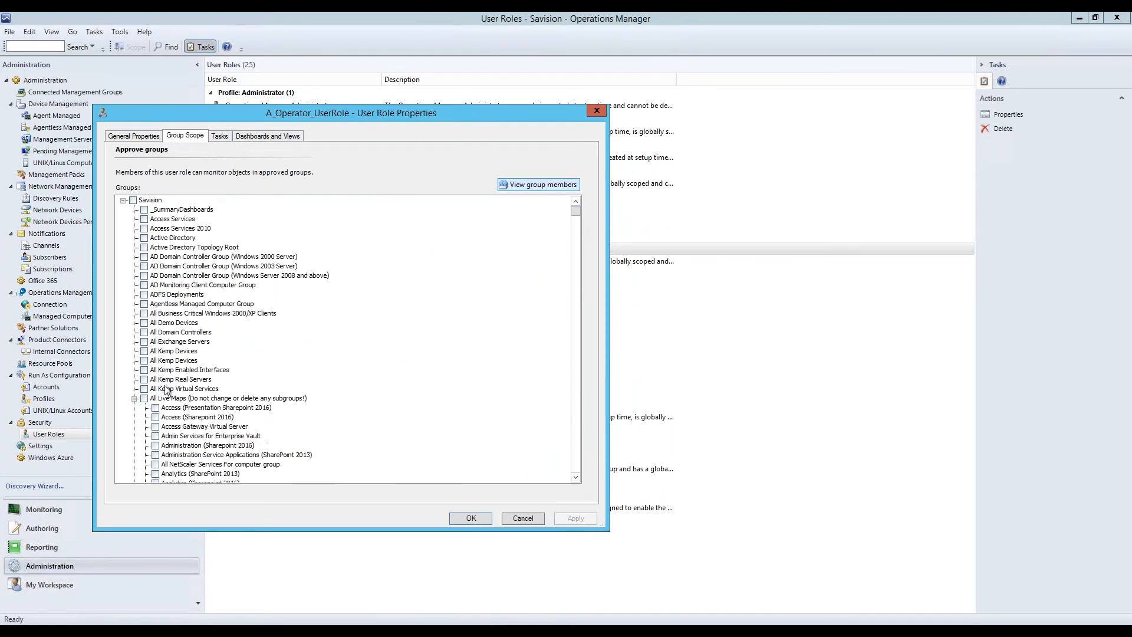
pyautogui.click(174, 398)
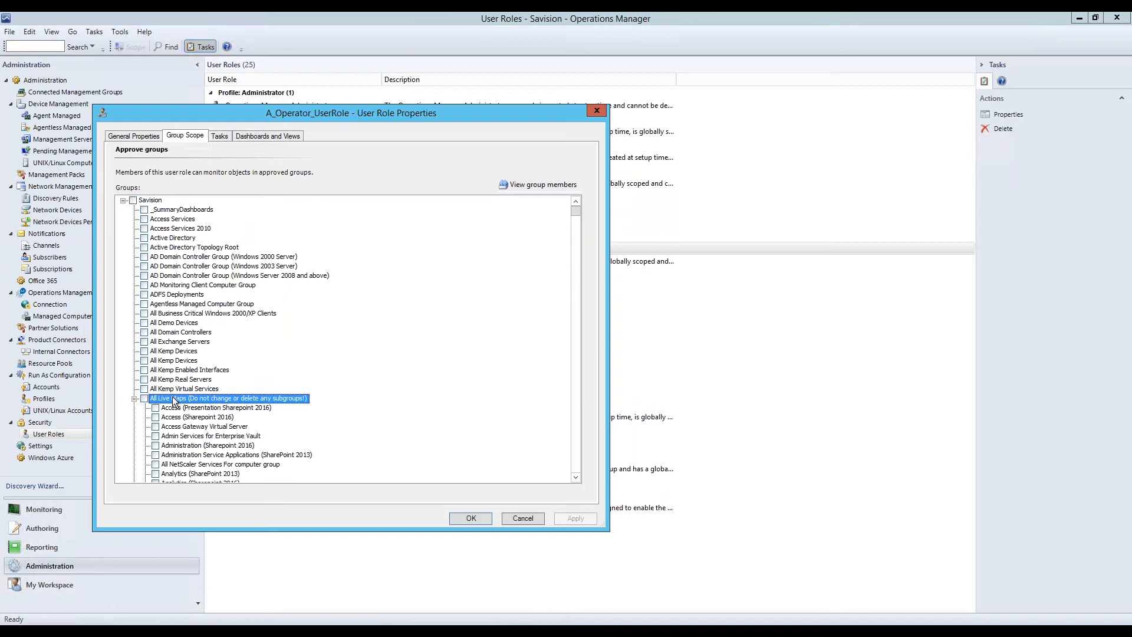
pyautogui.scroll(-13, 258, 406)
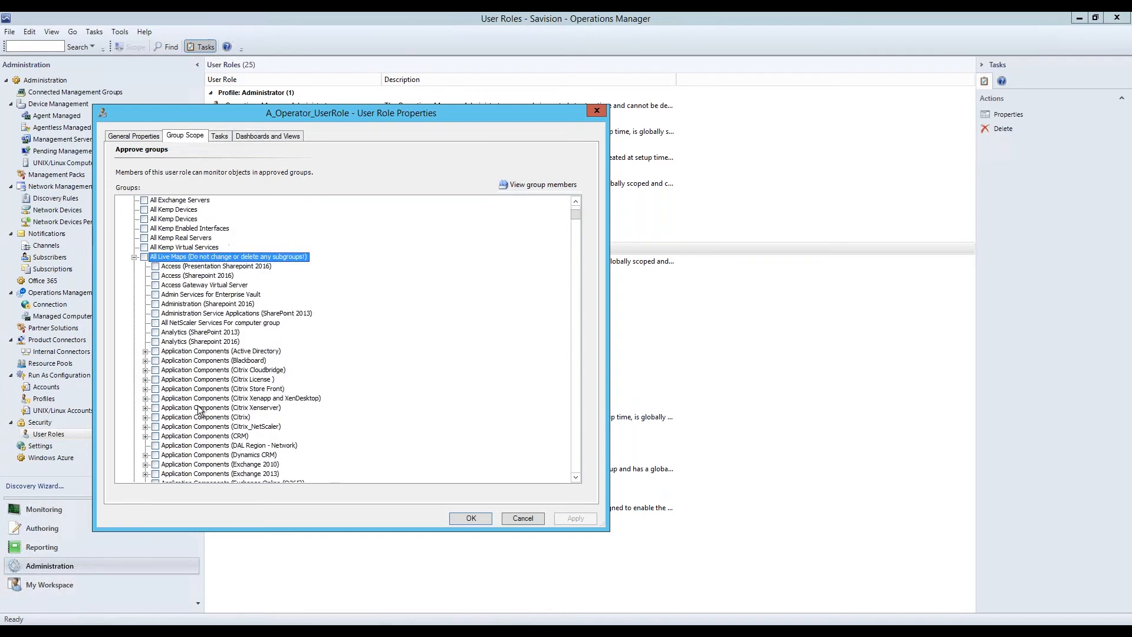
pyautogui.scroll(-20, 192, 407)
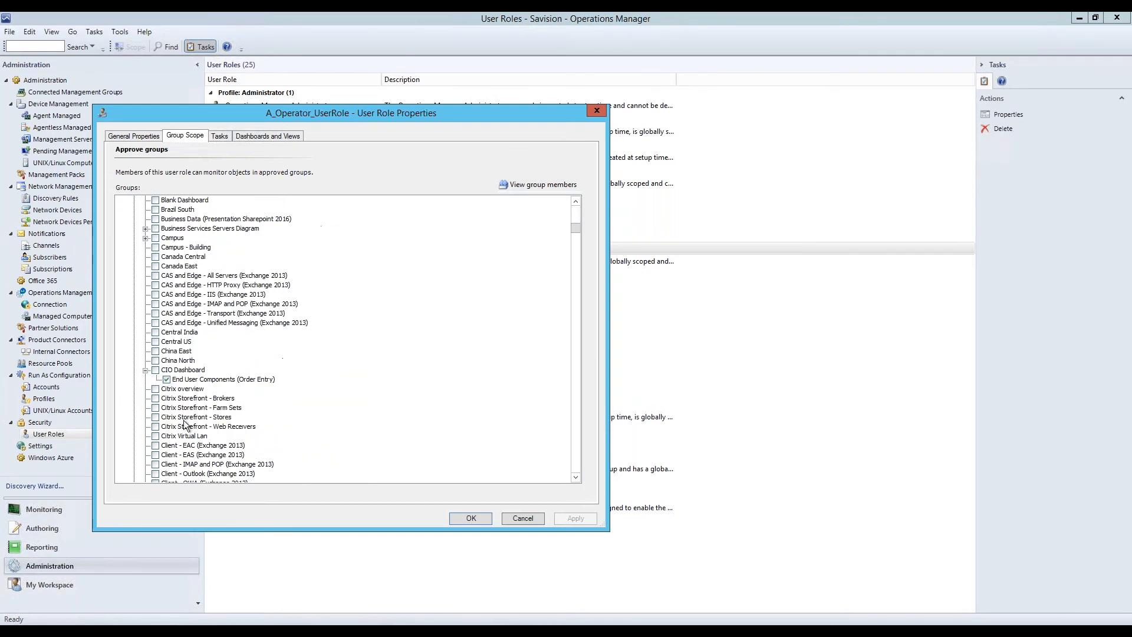
pyautogui.scroll(-4, 185, 424)
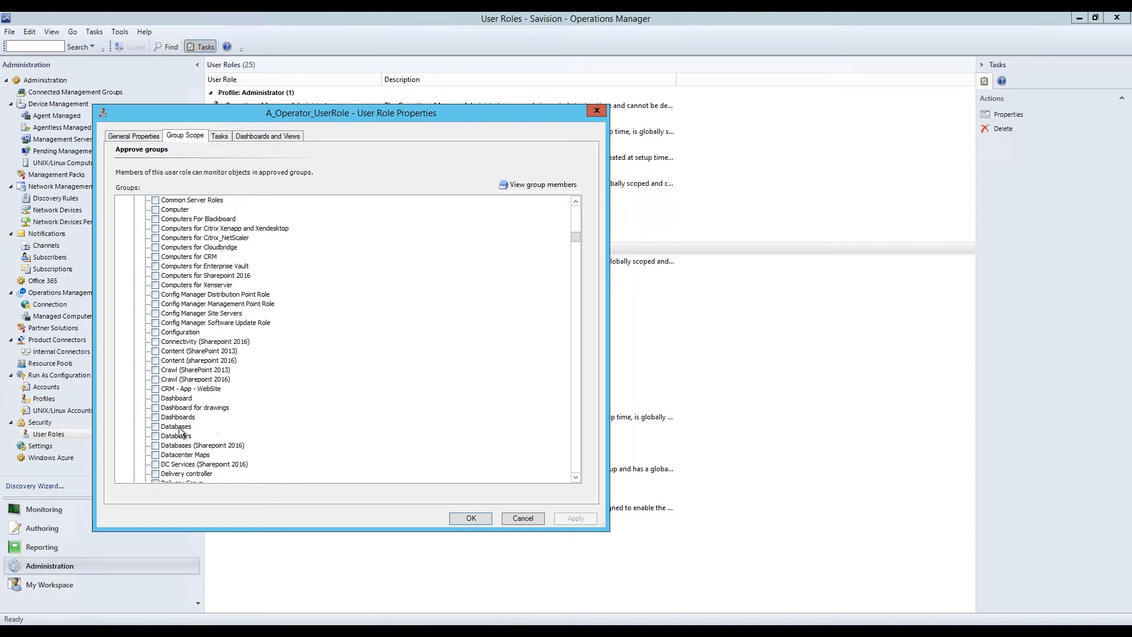
pyautogui.scroll(1, 185, 420)
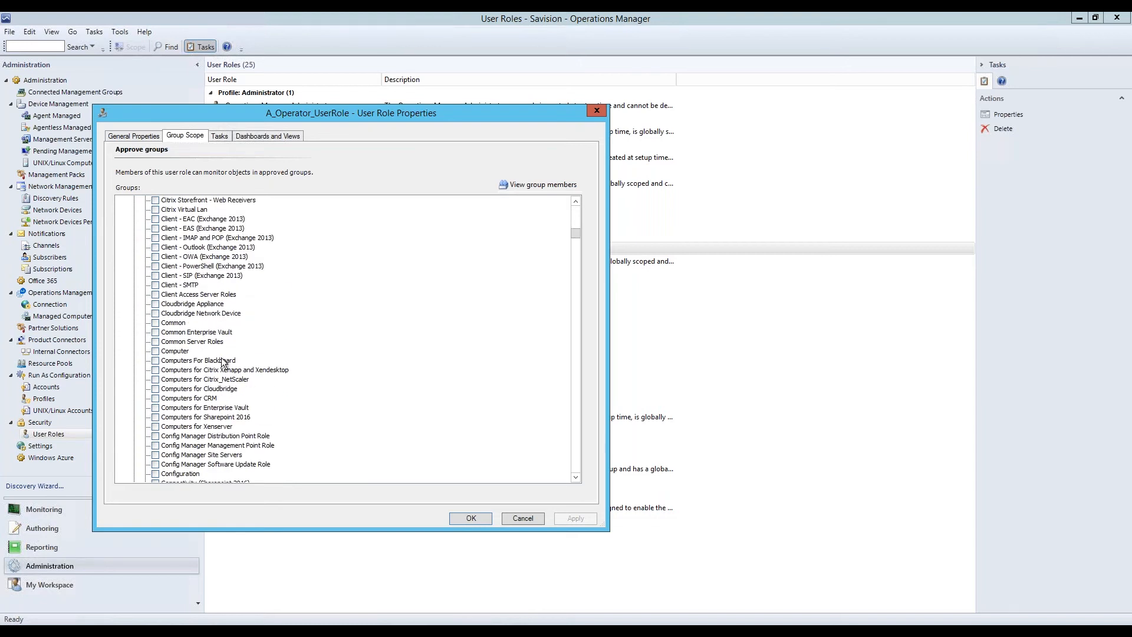
pyautogui.scroll(5, 223, 361)
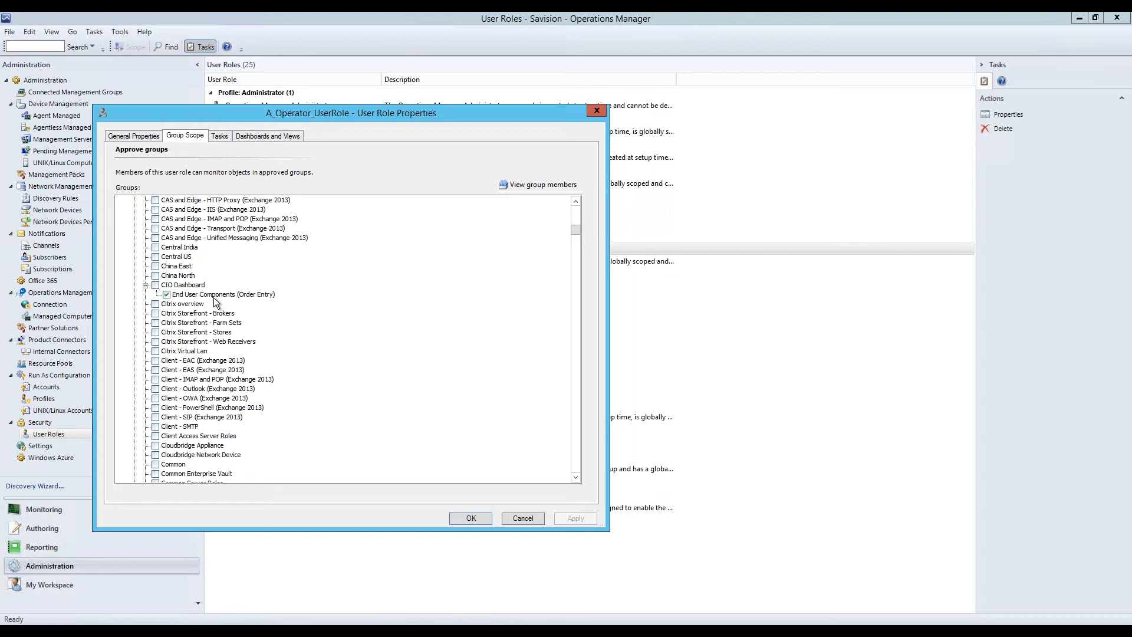
# Step: Approve the CIO Dashboard group and the CIO Dashboard view under Demo Maps > Mapping Scenarios > Dashboards > CIO, and save the role
pyautogui.click(155, 286)
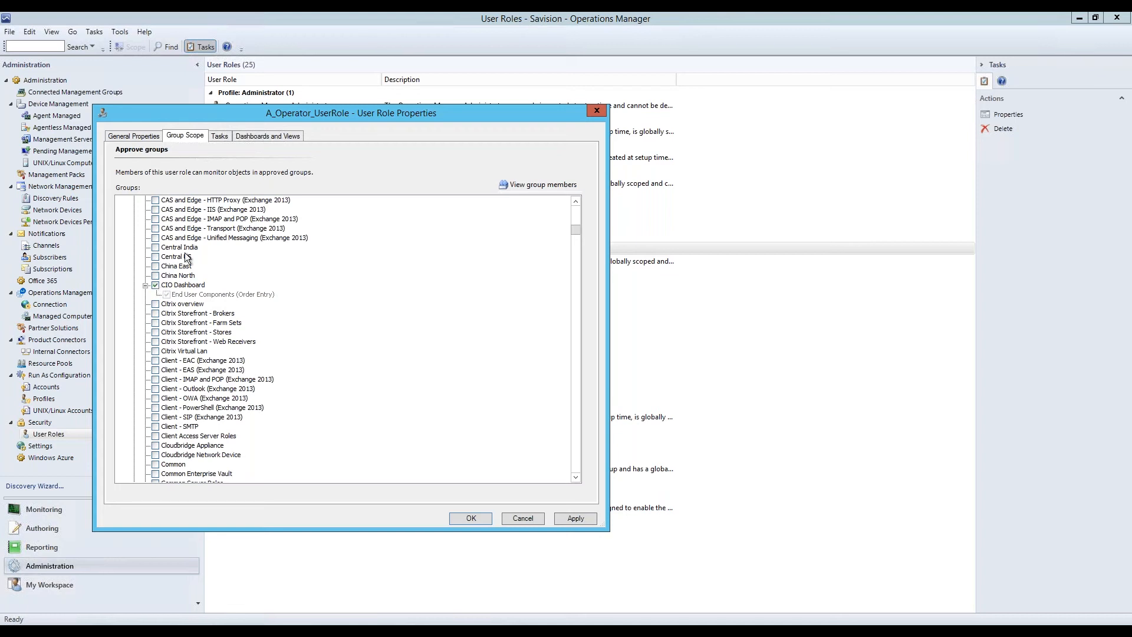
pyautogui.click(260, 137)
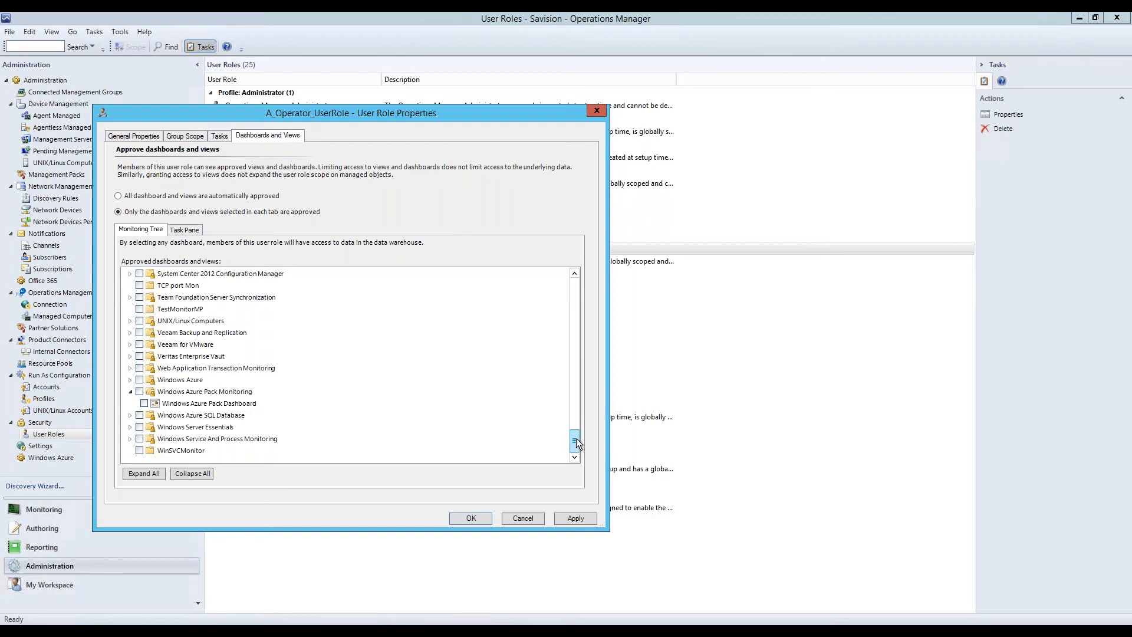
pyautogui.moveTo(574, 441); pyautogui.dragTo(574, 330)
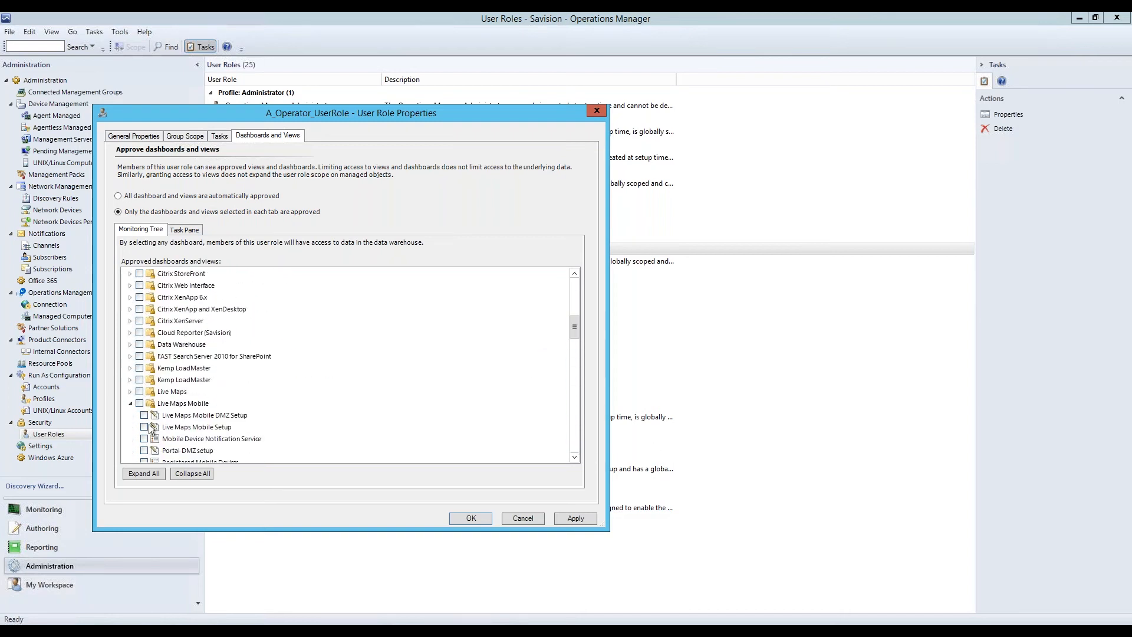
pyautogui.click(131, 399)
pyautogui.scroll(-4, 195, 392)
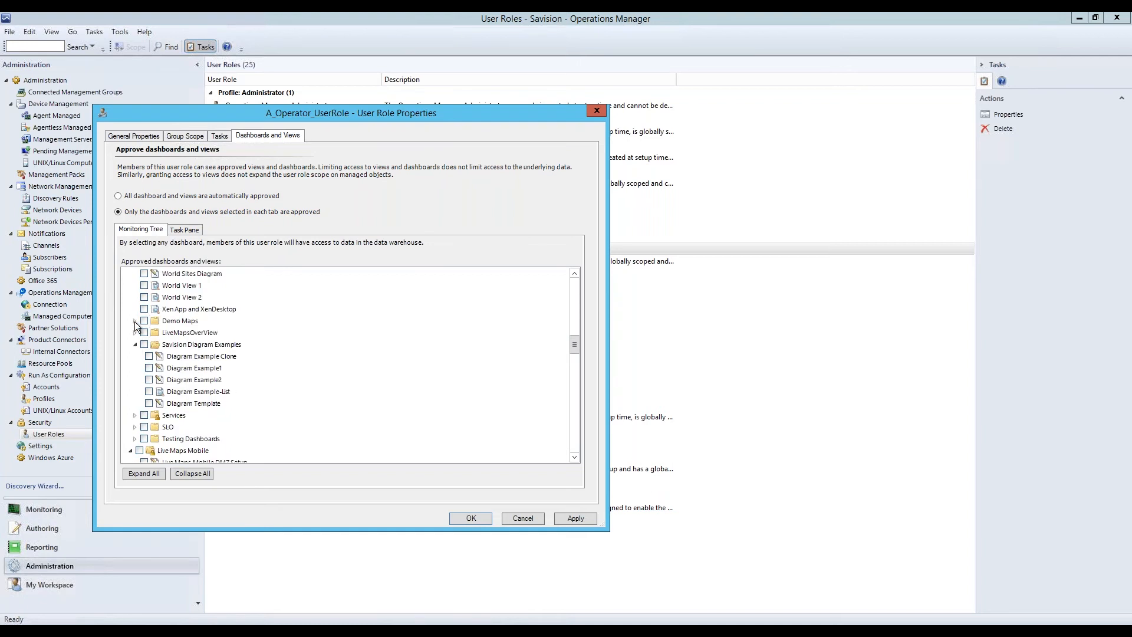
pyautogui.click(135, 321)
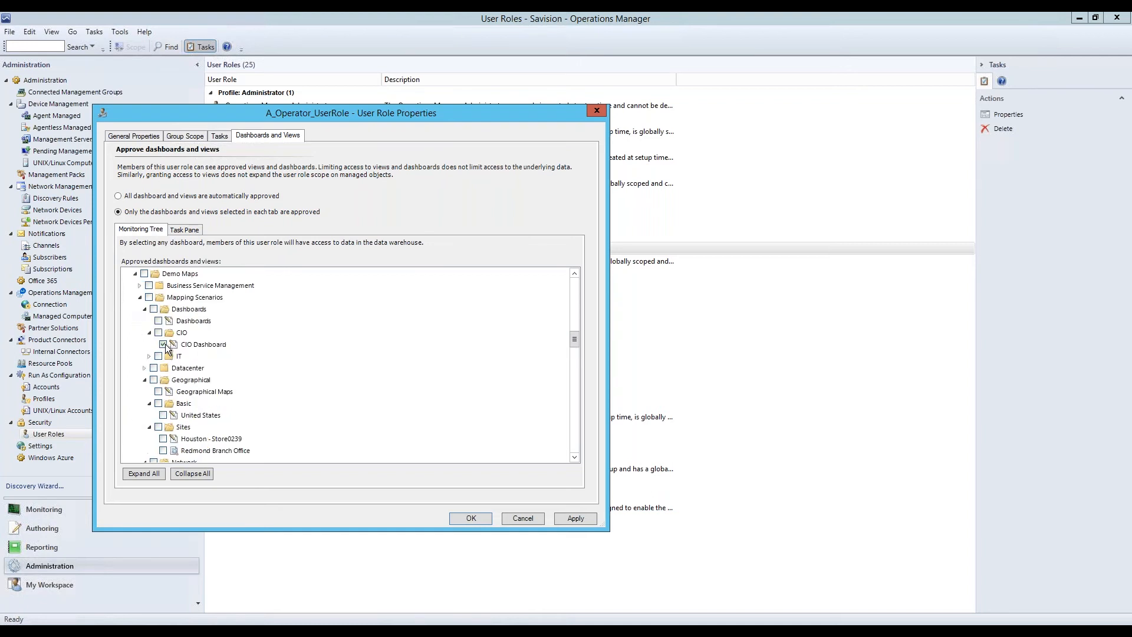
pyautogui.click(164, 344)
pyautogui.click(164, 345)
pyautogui.click(163, 344)
pyautogui.click(479, 521)
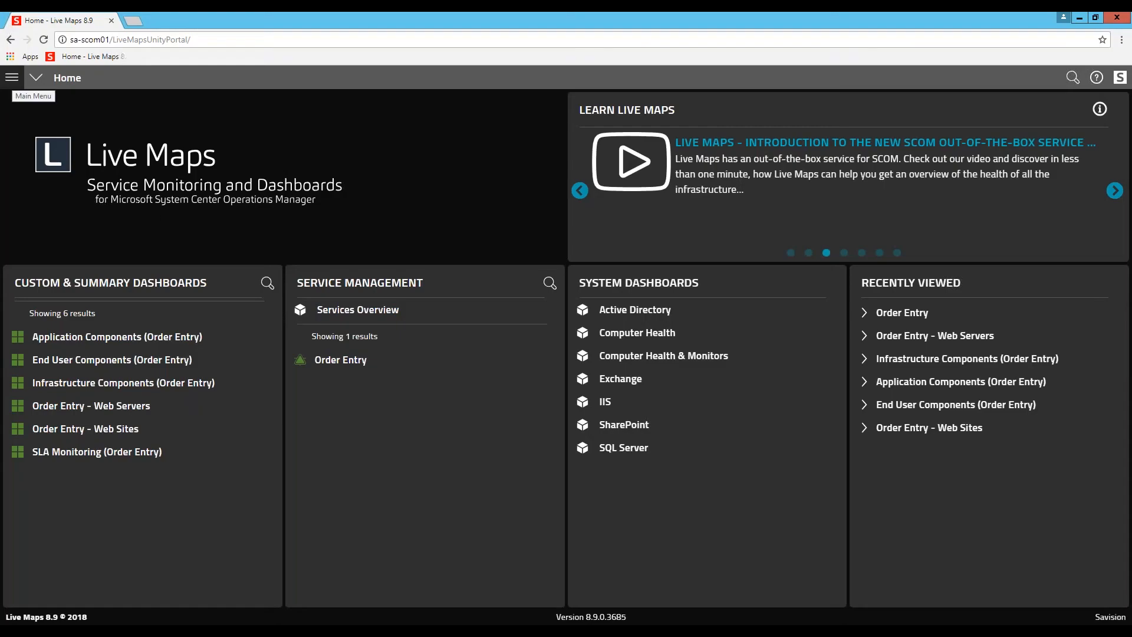
# Step: In the Live Maps portal, sign out and sign back in from the bookmarked home page to refresh the dashboard list
pyautogui.click(11, 77)
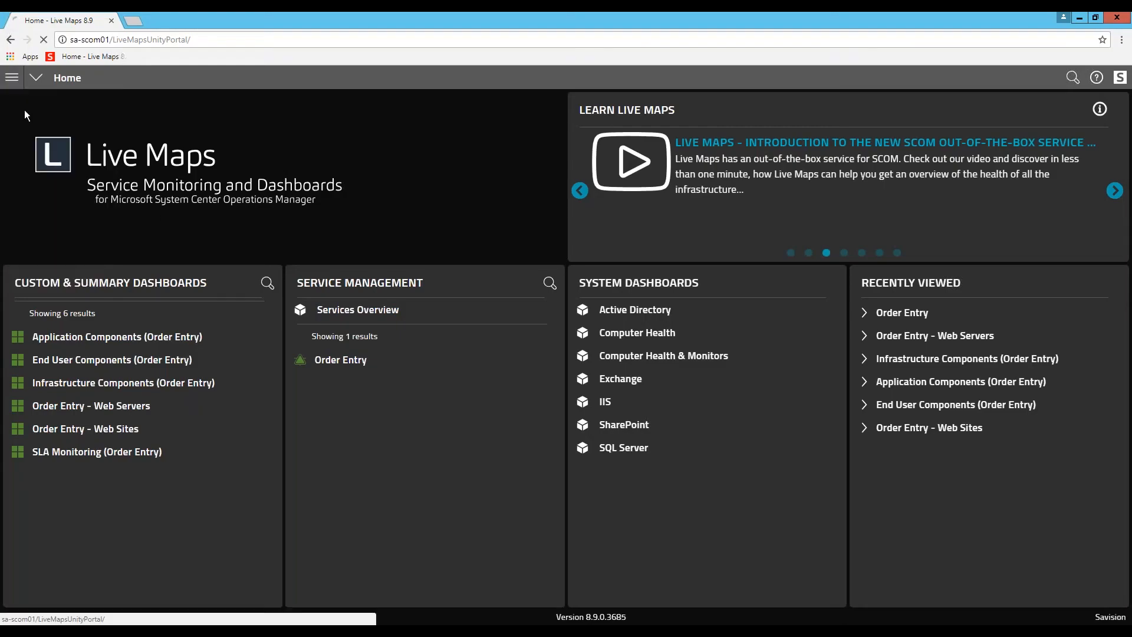
pyautogui.click(100, 407)
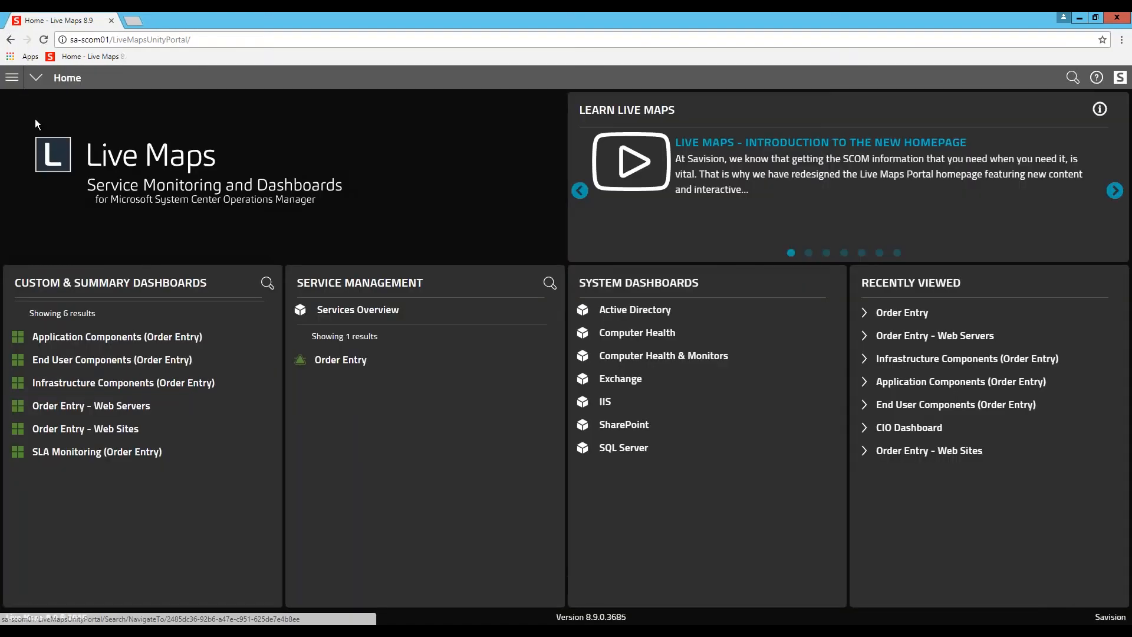
pyautogui.click(12, 77)
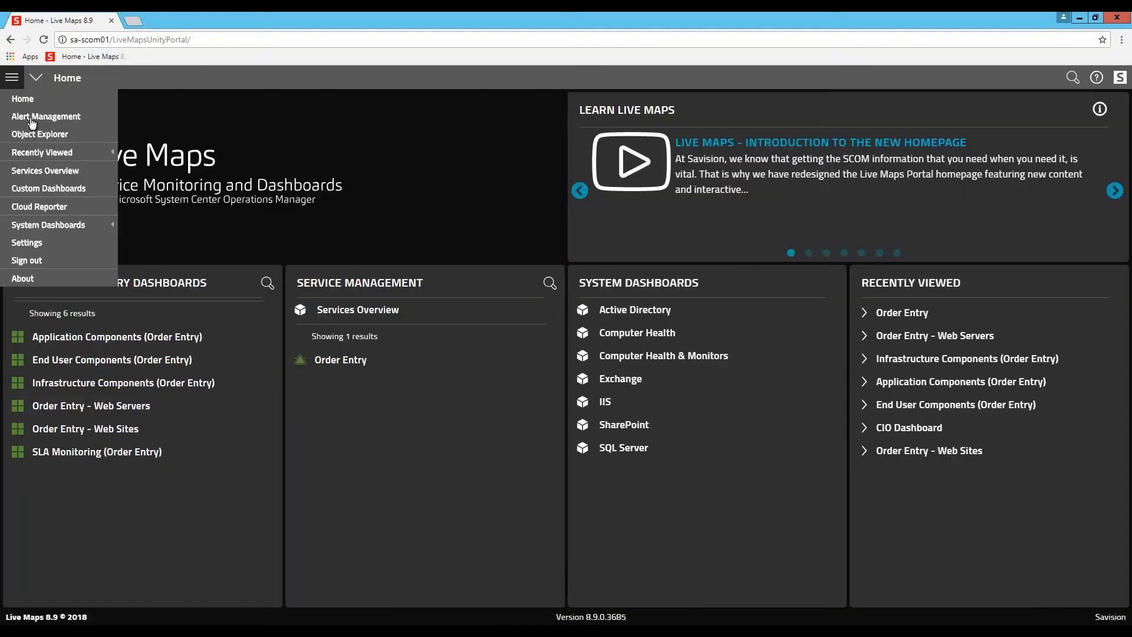
pyautogui.click(35, 257)
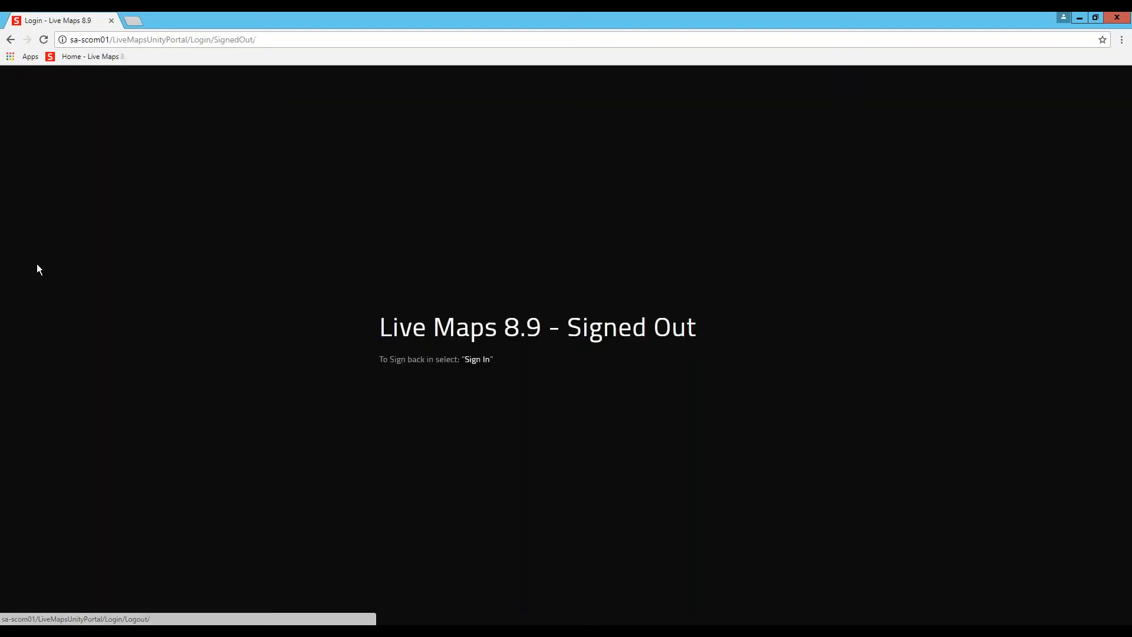
pyautogui.click(80, 56)
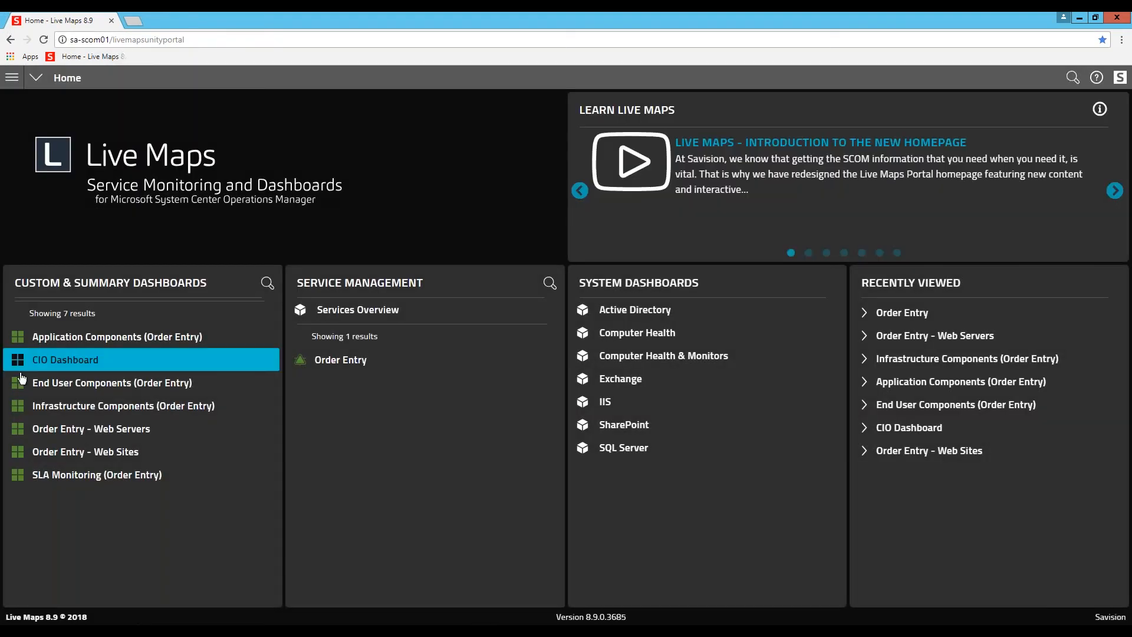
# Step: Open the CIO Dashboard, check access by drilling down into its Order Entry tile, and return to the portal home page
pyautogui.click(62, 366)
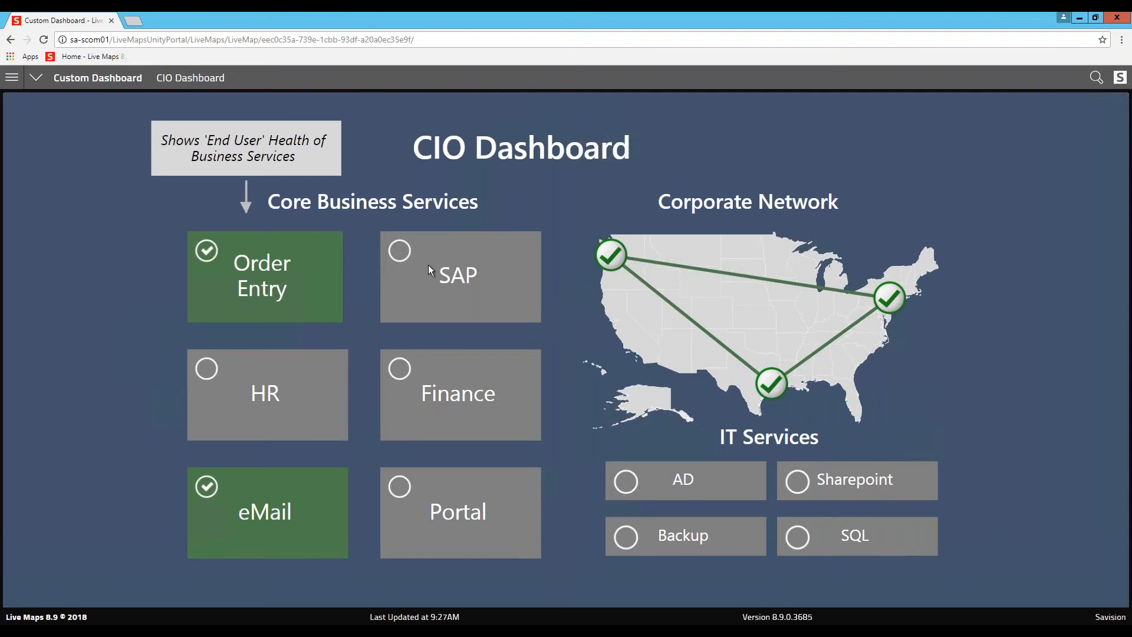
pyautogui.click(298, 302)
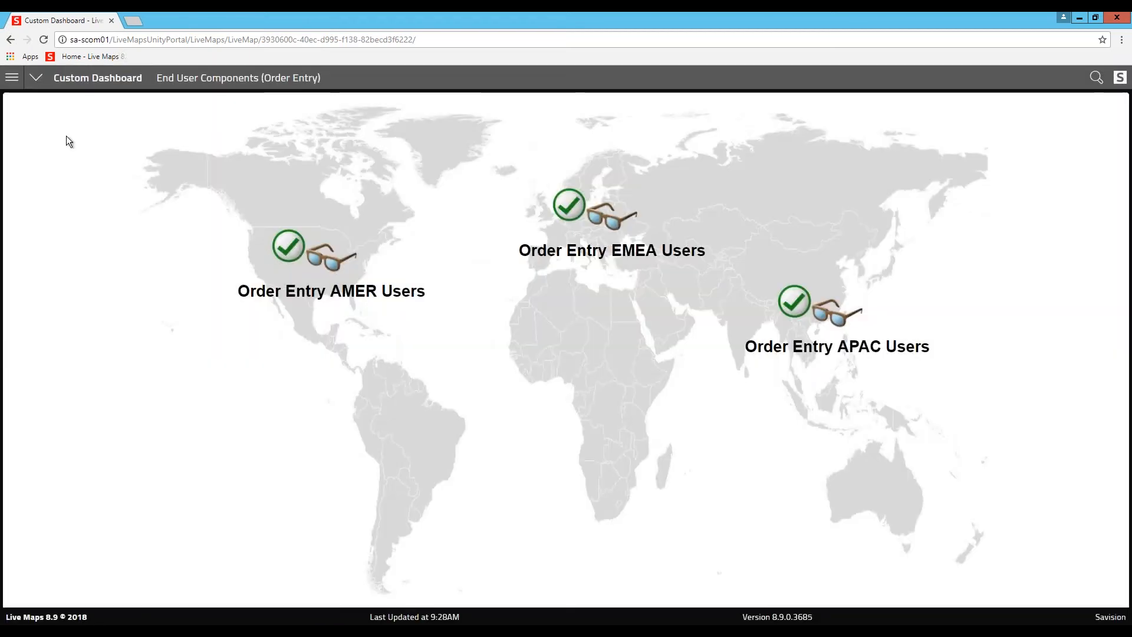
pyautogui.click(13, 81)
pyautogui.click(17, 98)
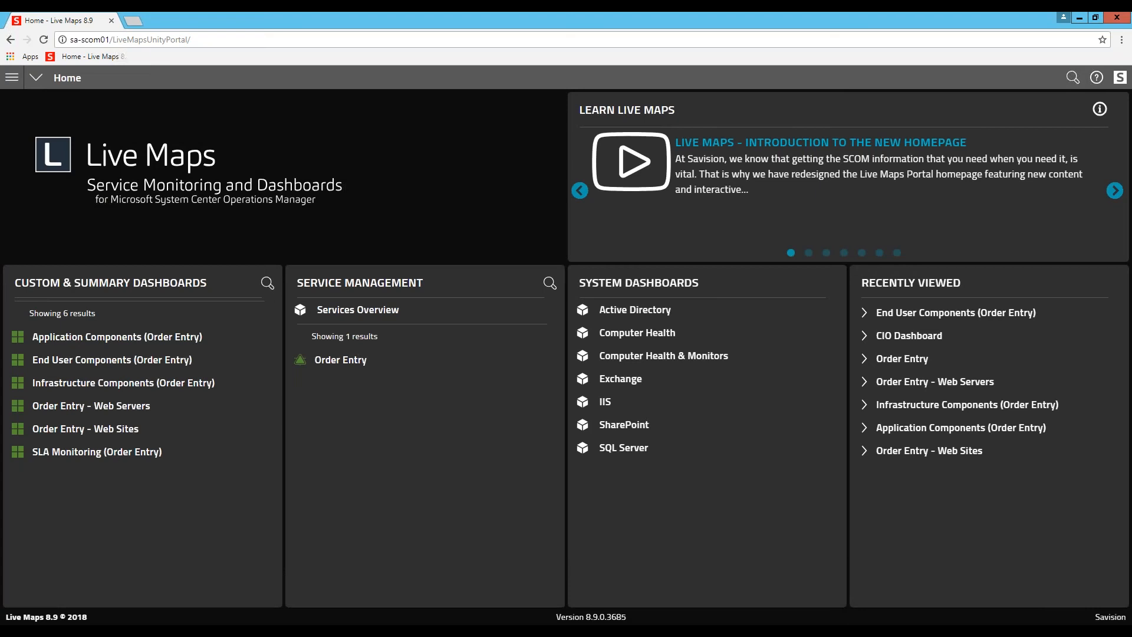
pyautogui.click(13, 78)
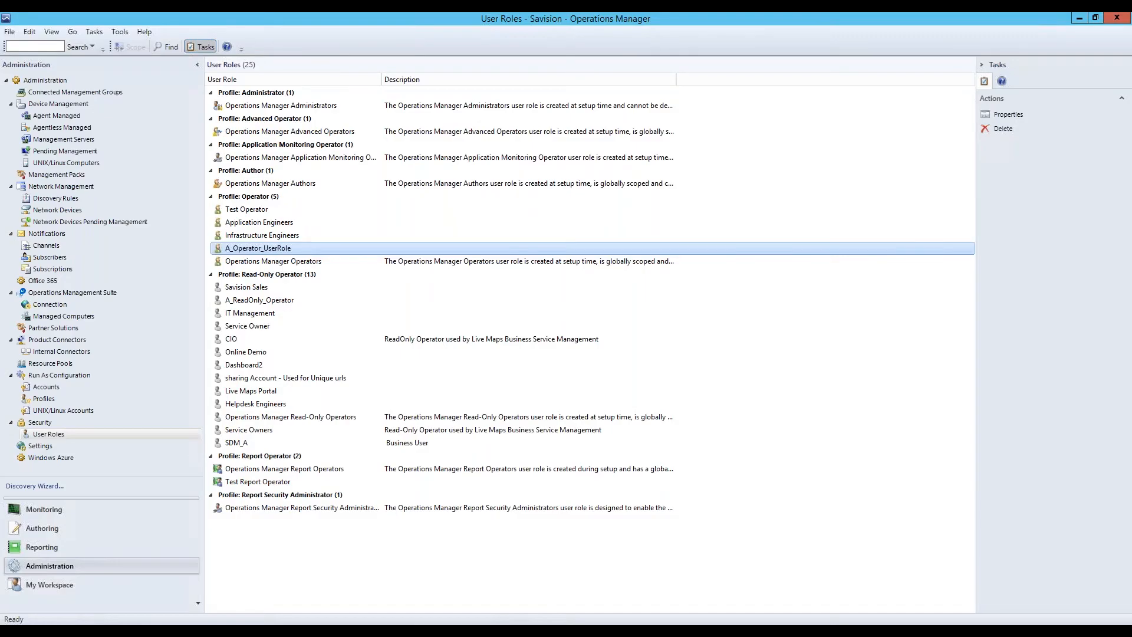
# Step: In the Operations Manager console, open the _SummaryDashboards group's properties under the authoring groups and review its explicit members
pyautogui.click(49, 531)
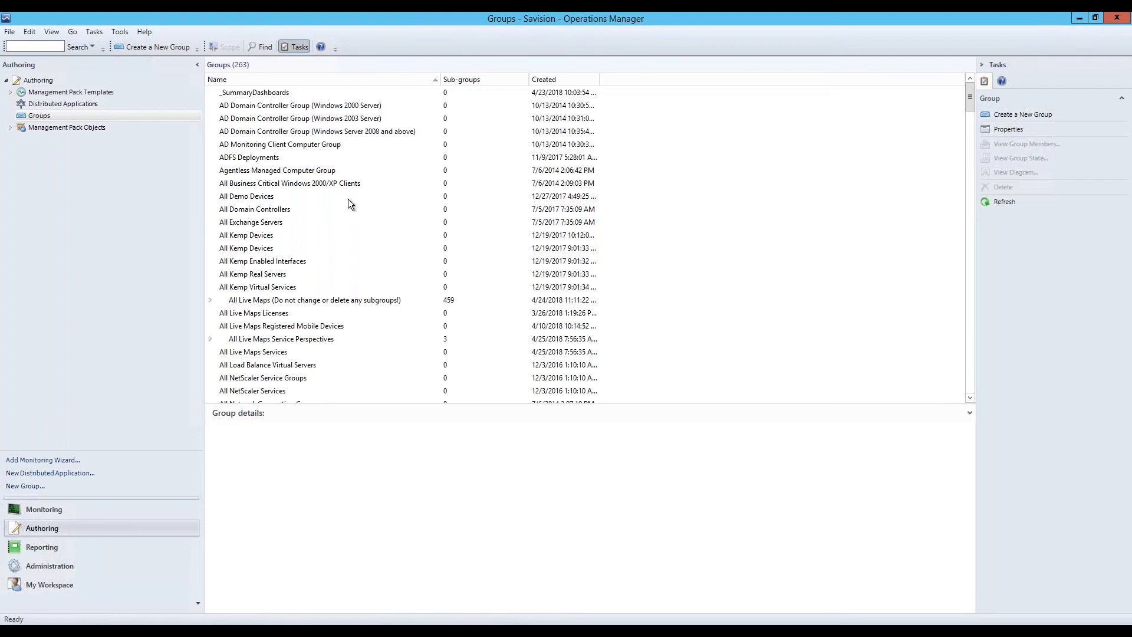
pyautogui.click(247, 94)
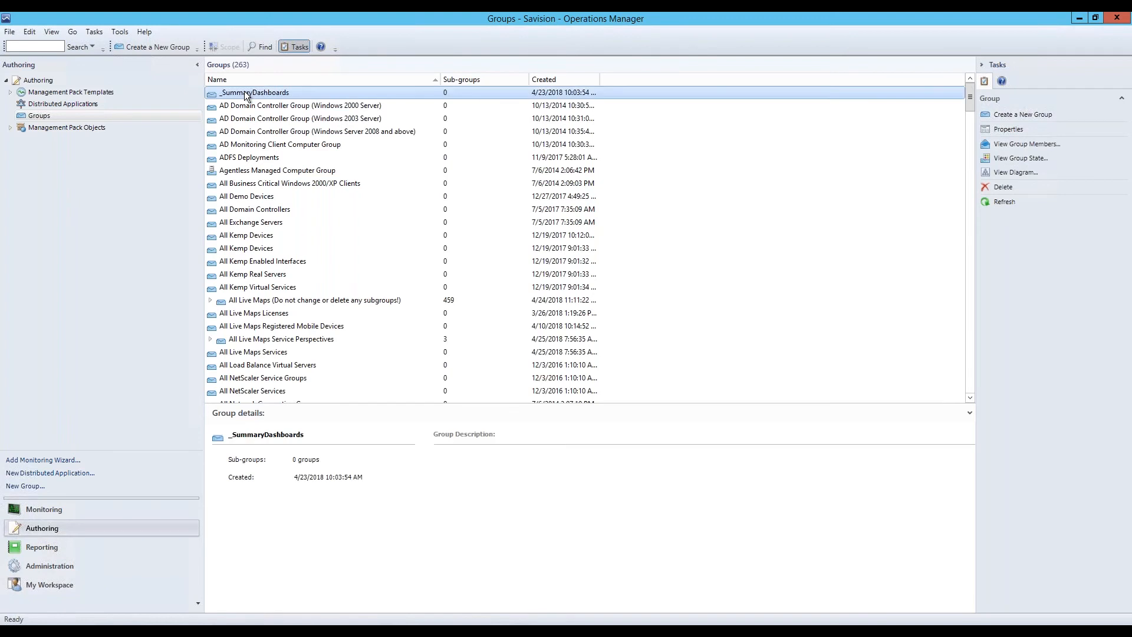
pyautogui.rightClick(247, 94)
pyautogui.click(292, 120)
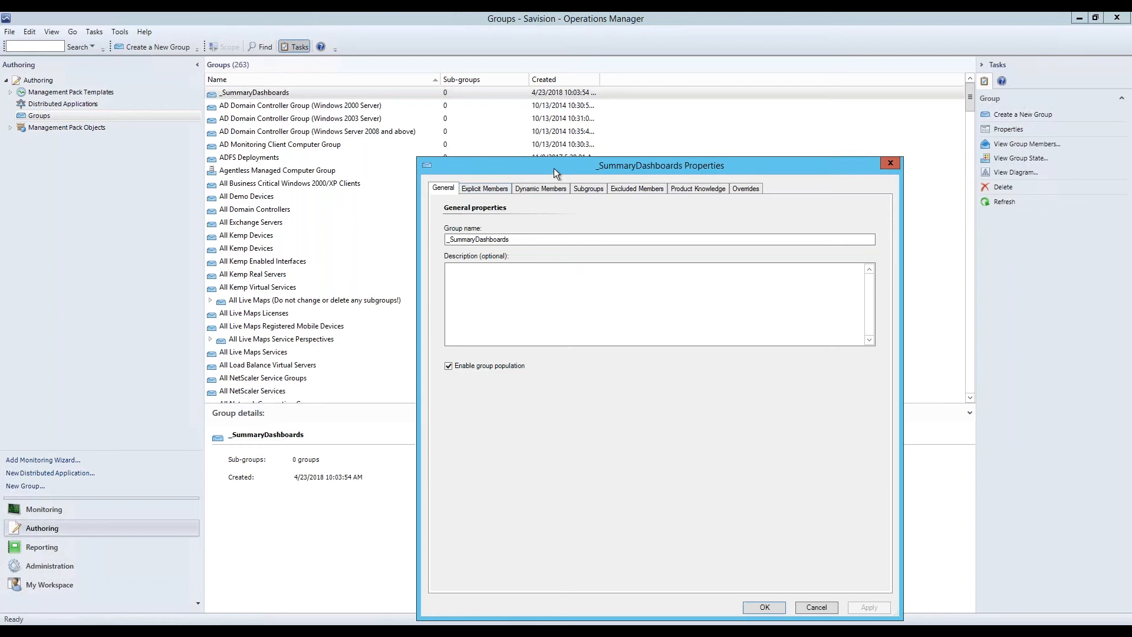
pyautogui.moveTo(554, 168); pyautogui.dragTo(342, 123)
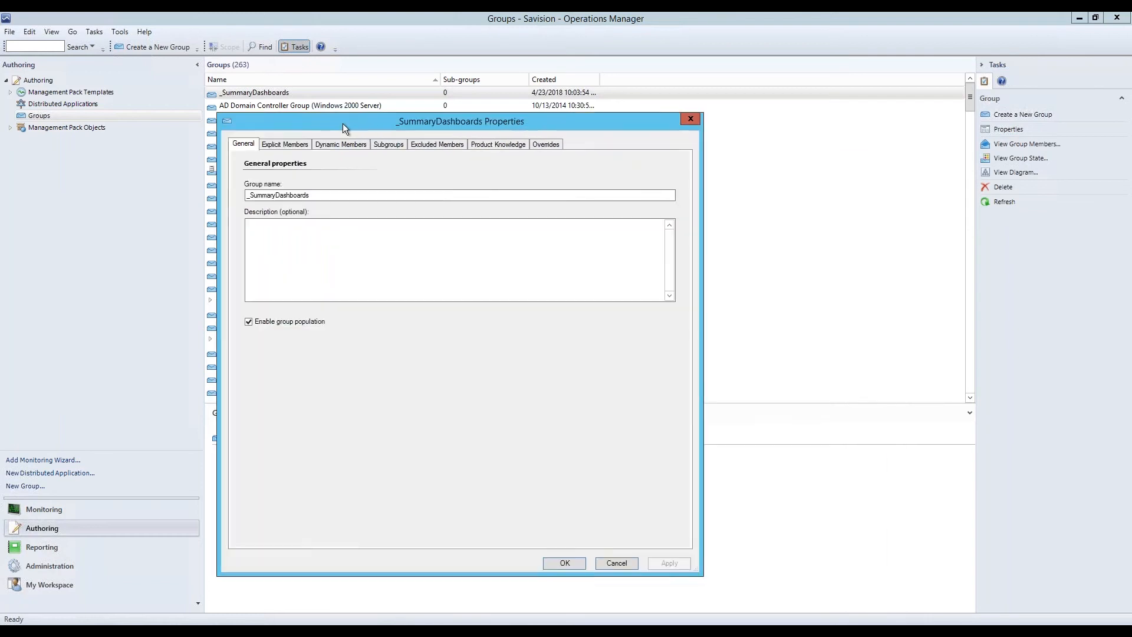
pyautogui.click(285, 144)
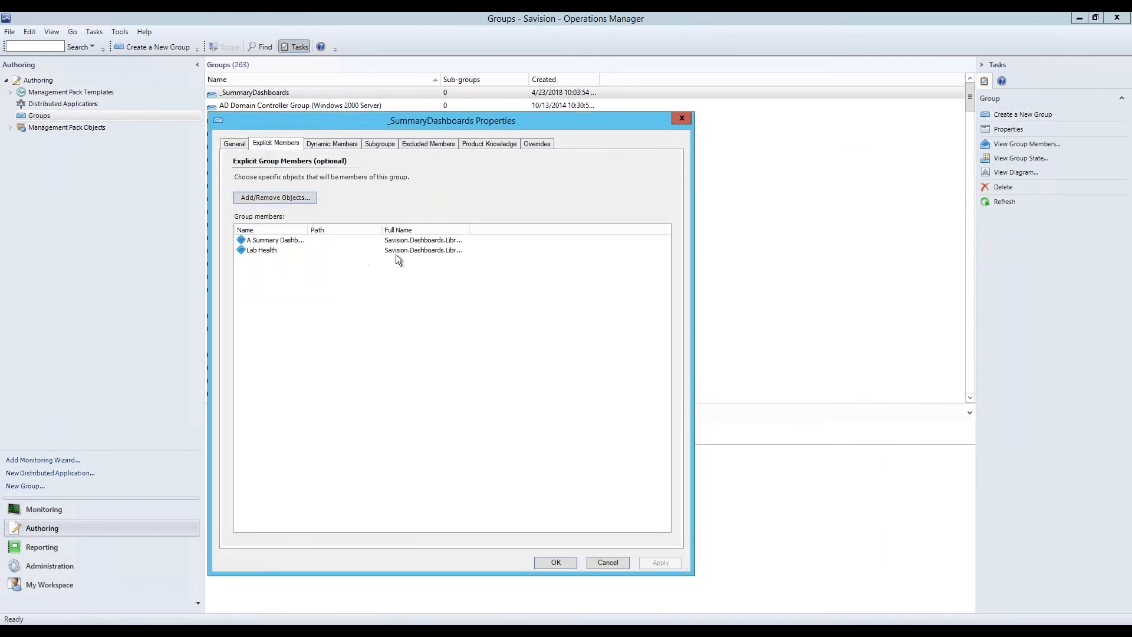
# Step: Search the selectable group members for Dashboard Definition (Live Maps Portal) objects, review the available dashboards, and cancel the object selection
pyautogui.click(282, 201)
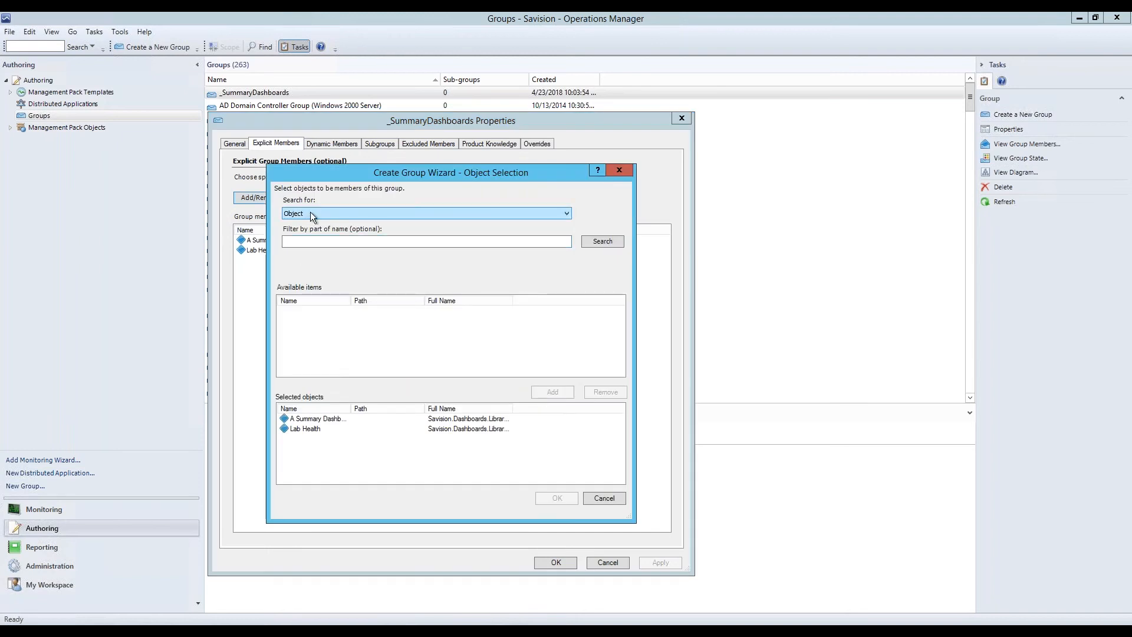
pyautogui.click(310, 212)
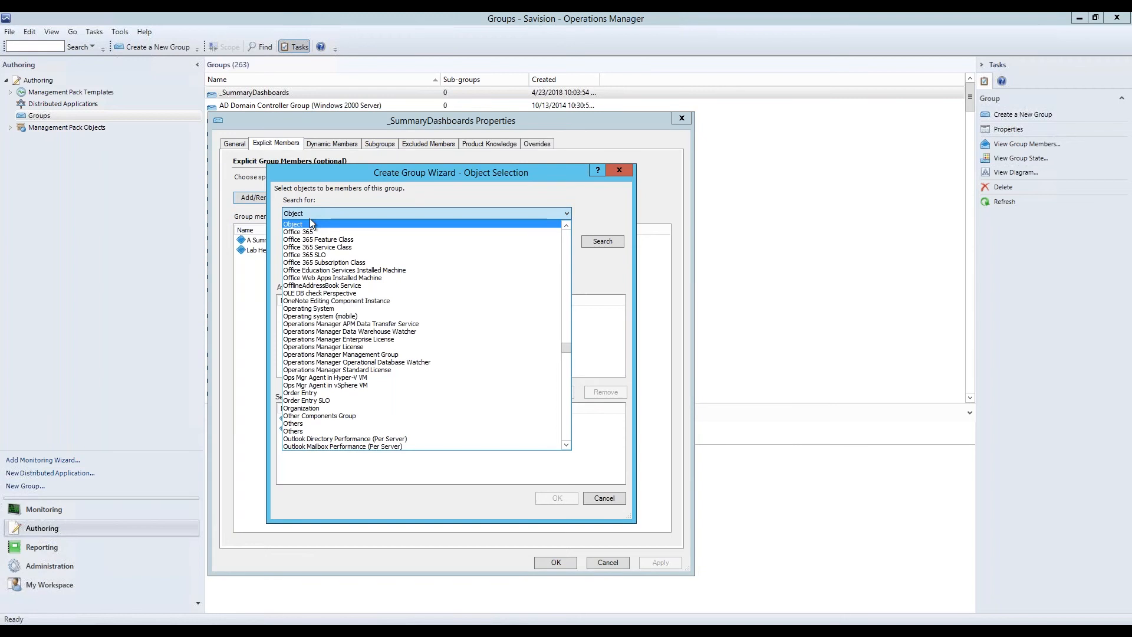
pyautogui.scroll(15, 372, 242)
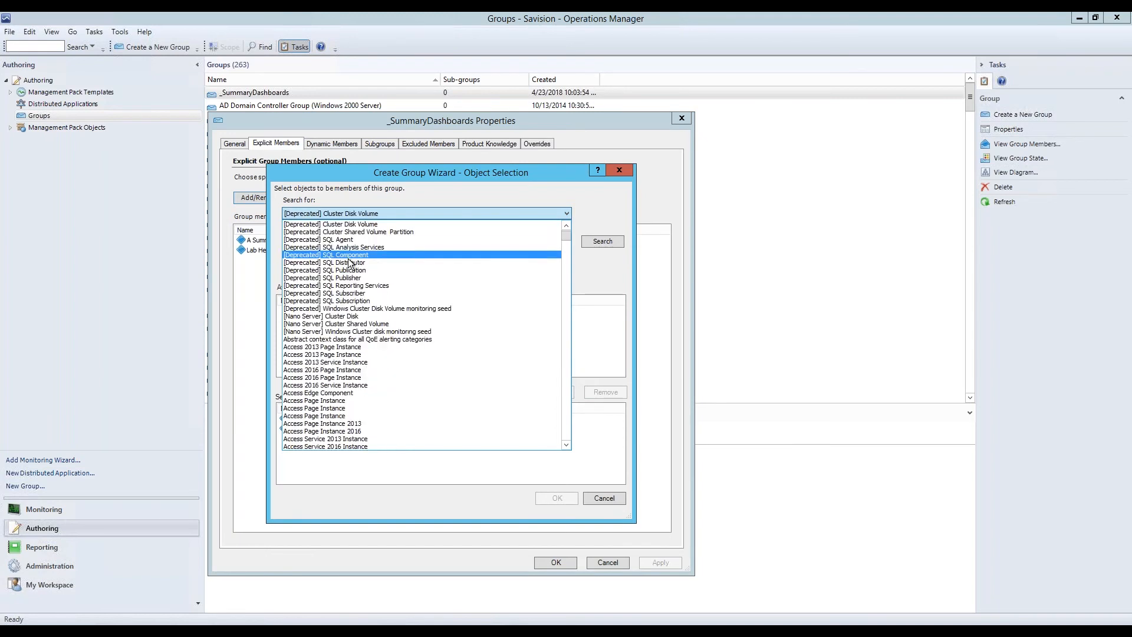
pyautogui.scroll(-5, 413, 351)
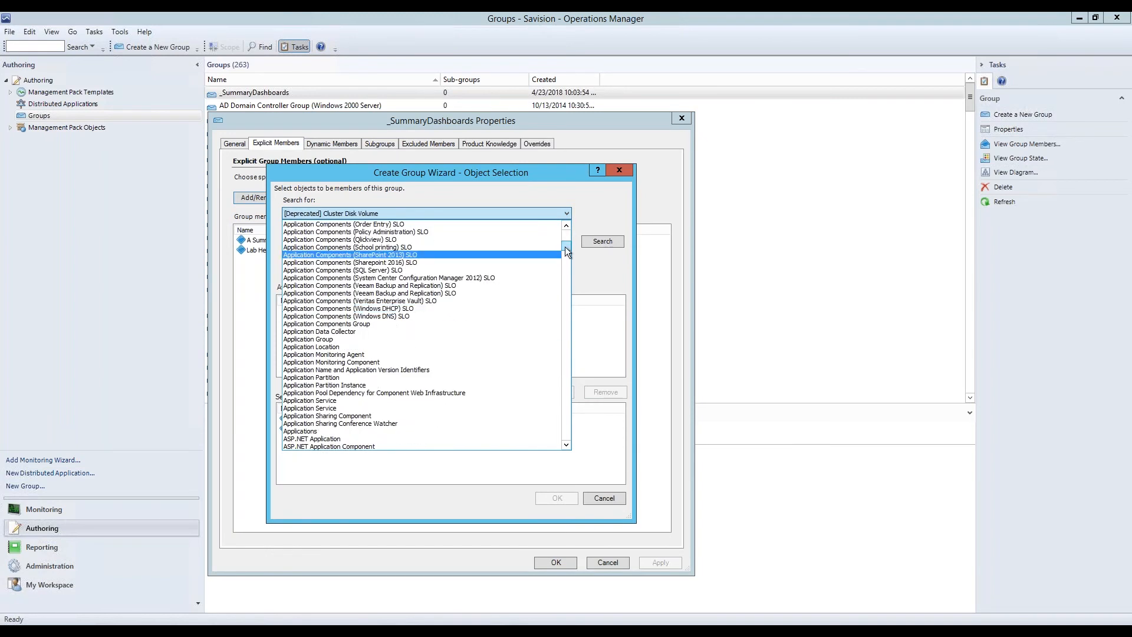
pyautogui.moveTo(565, 246); pyautogui.dragTo(567, 290)
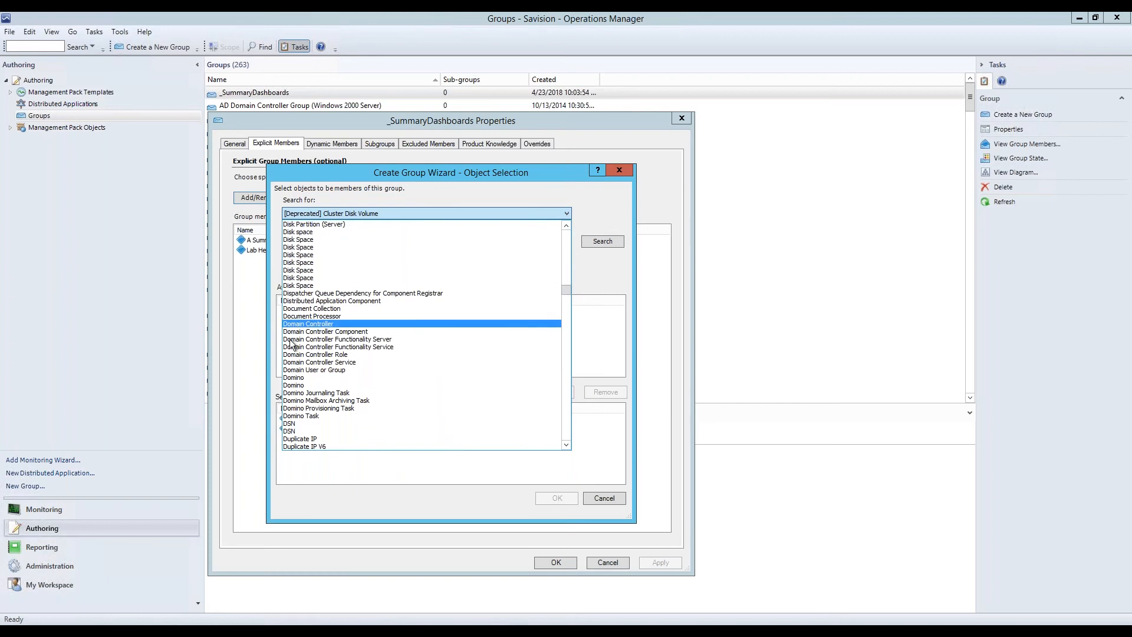
pyautogui.scroll(5, 311, 316)
pyautogui.scroll(10, 312, 313)
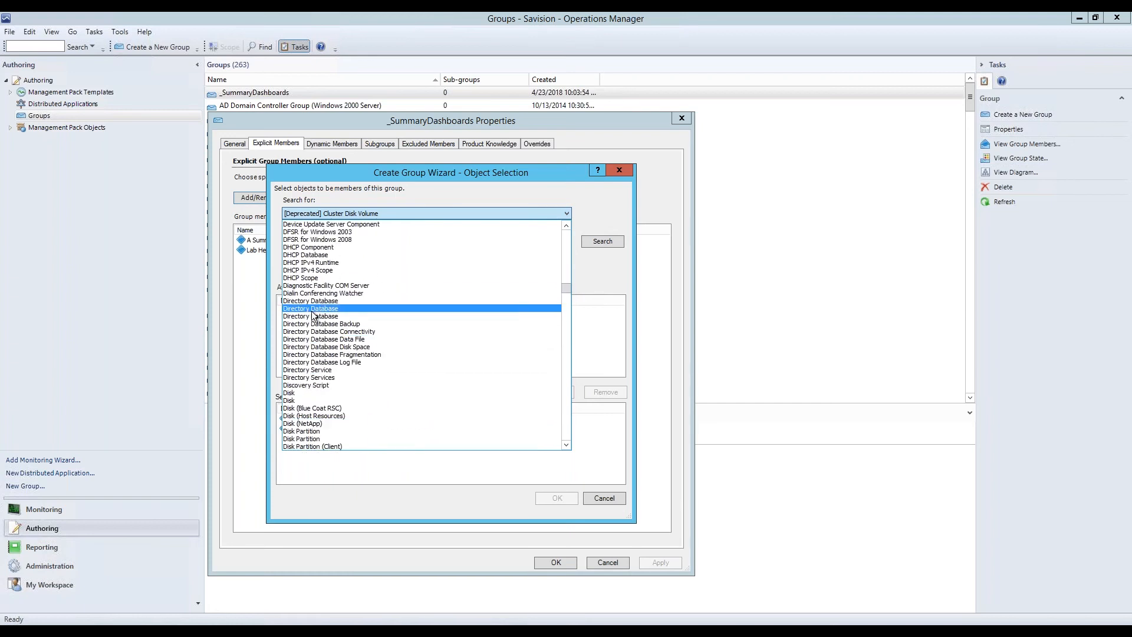
pyautogui.scroll(15, 313, 289)
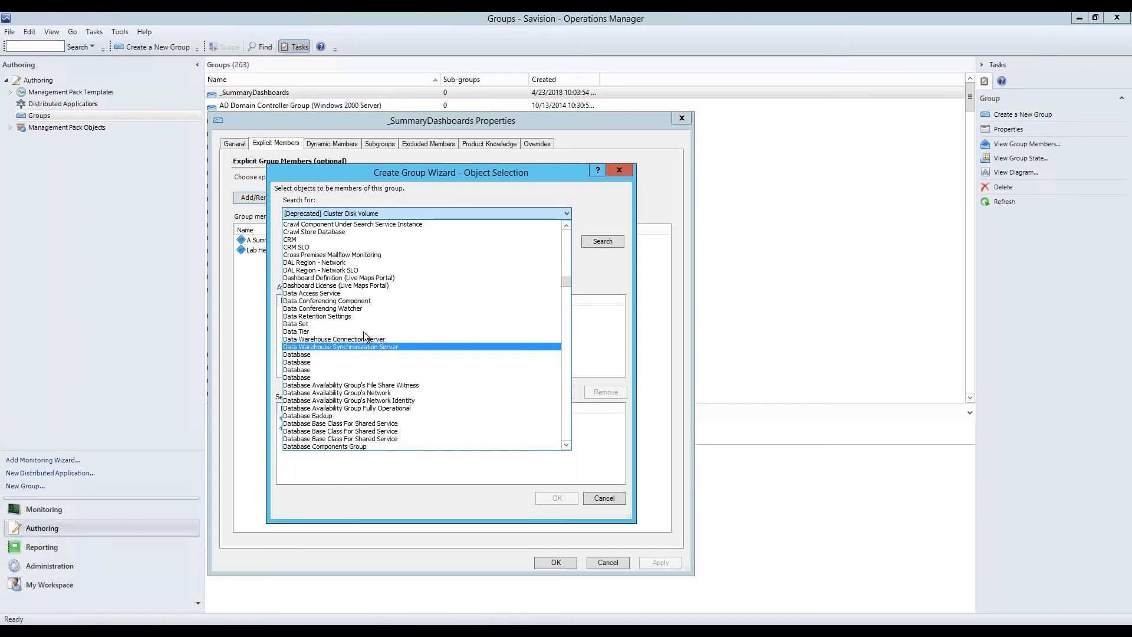
pyautogui.scroll(3, 348, 326)
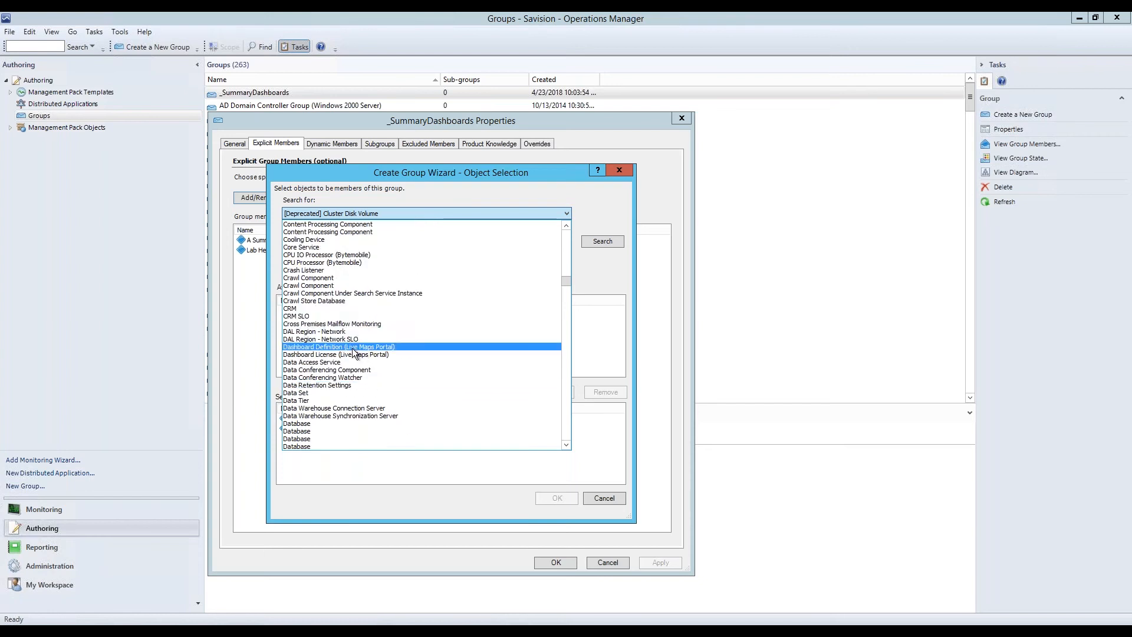
pyautogui.click(354, 347)
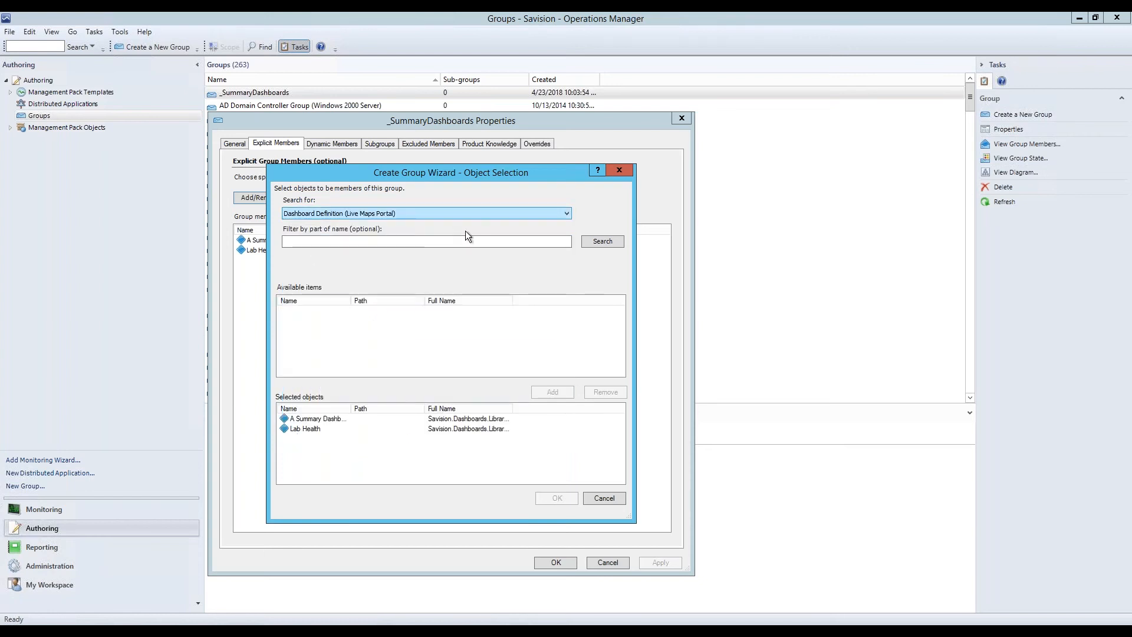
pyautogui.click(603, 241)
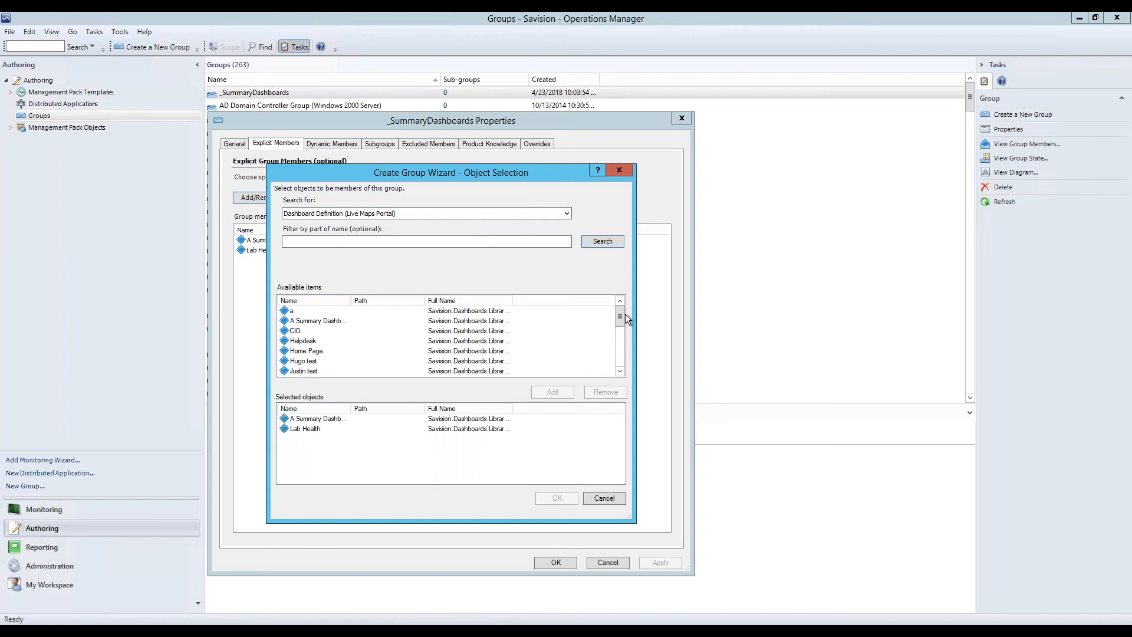
pyautogui.moveTo(620, 321); pyautogui.dragTo(618, 368)
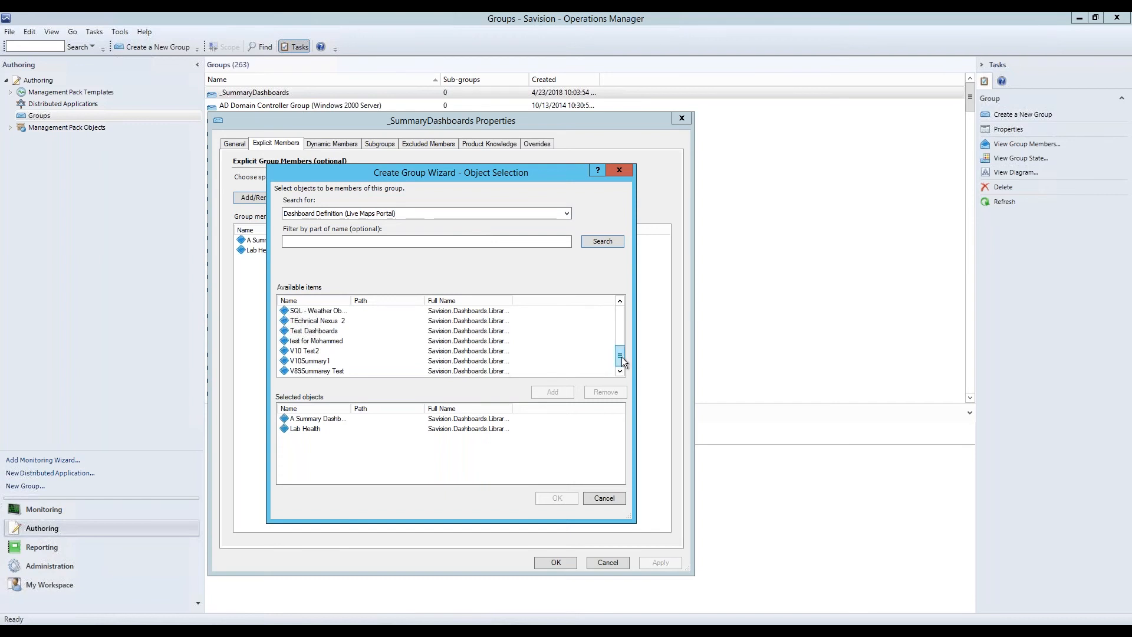
pyautogui.moveTo(621, 348); pyautogui.dragTo(621, 310)
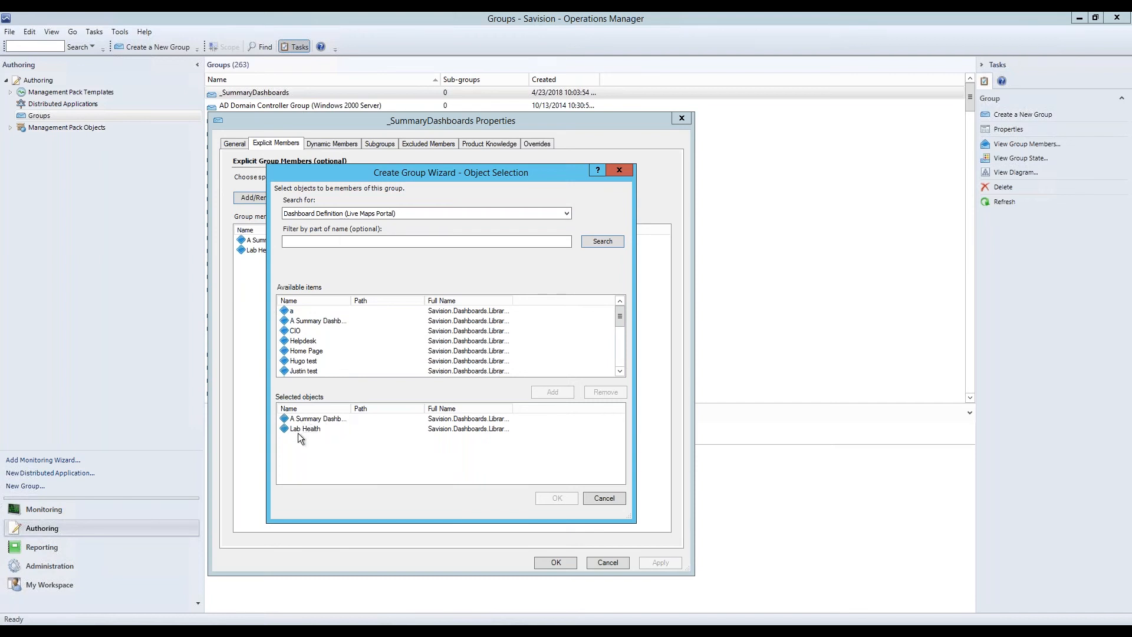
pyautogui.click(606, 499)
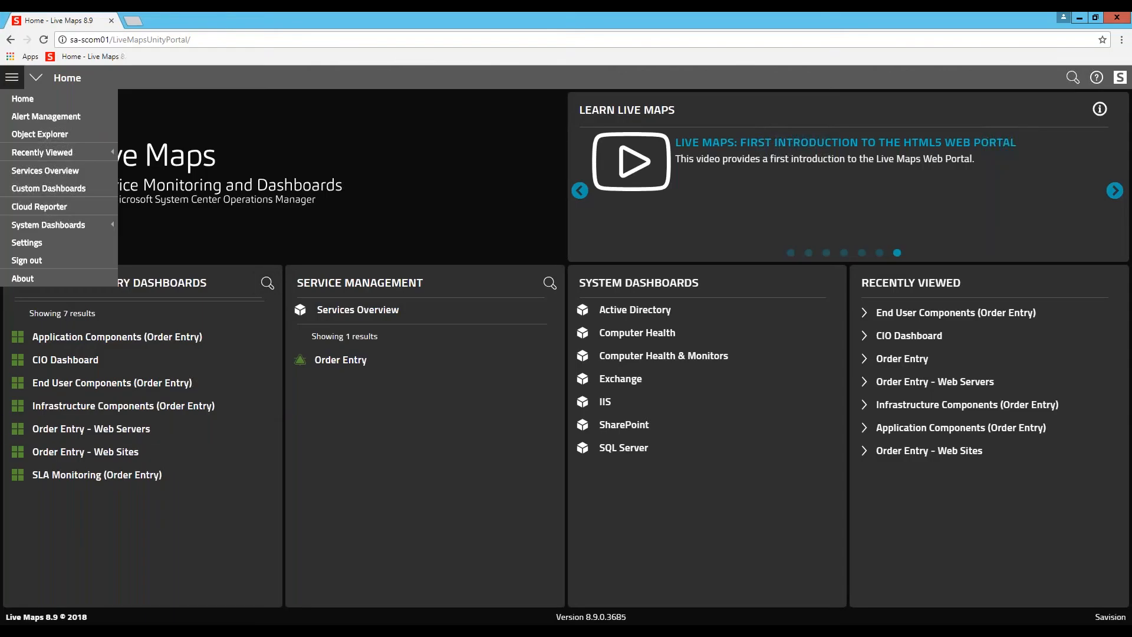
# Step: In the Operations Manager console, add the _SummaryDashboards group to A_Operator_UserRole's approved group scope and save the user role
pyautogui.click(194, 630)
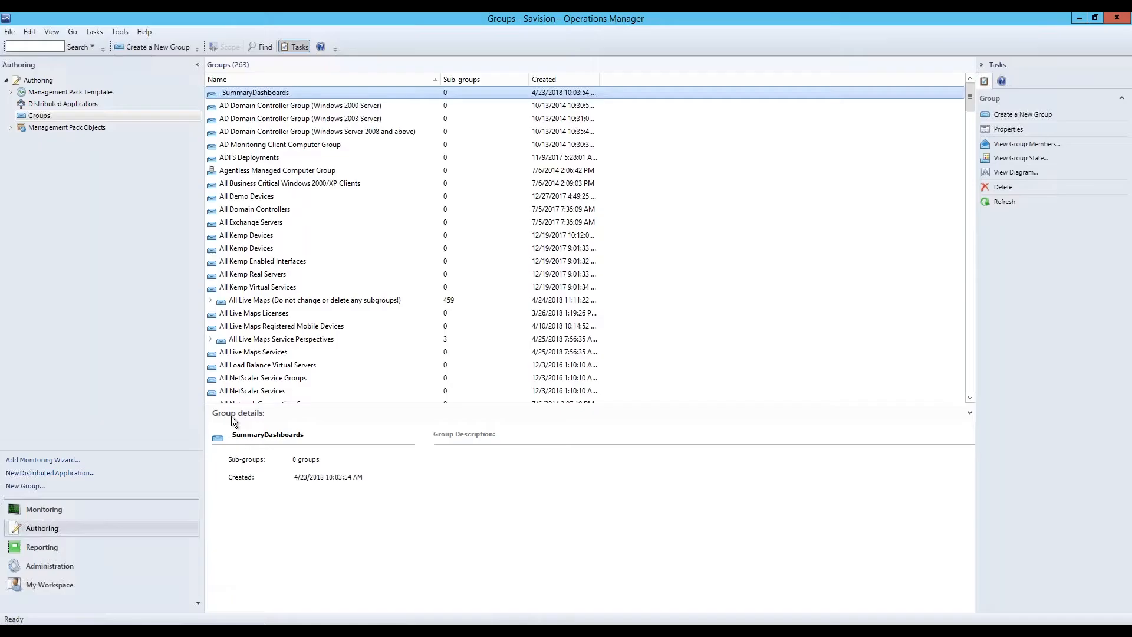
pyautogui.click(51, 564)
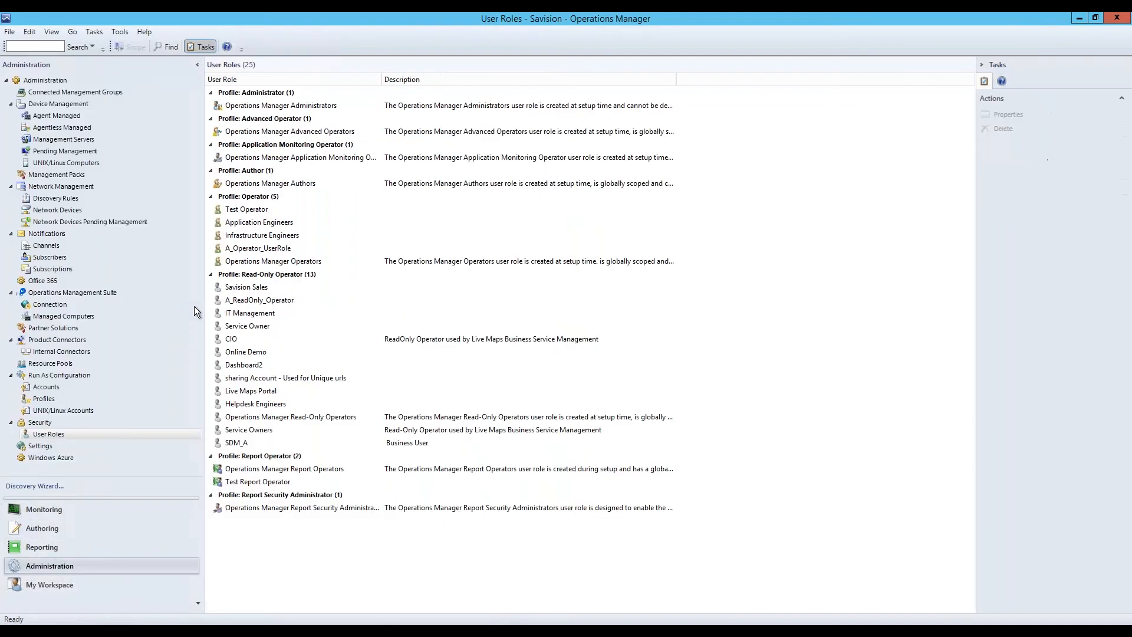
pyautogui.click(259, 249)
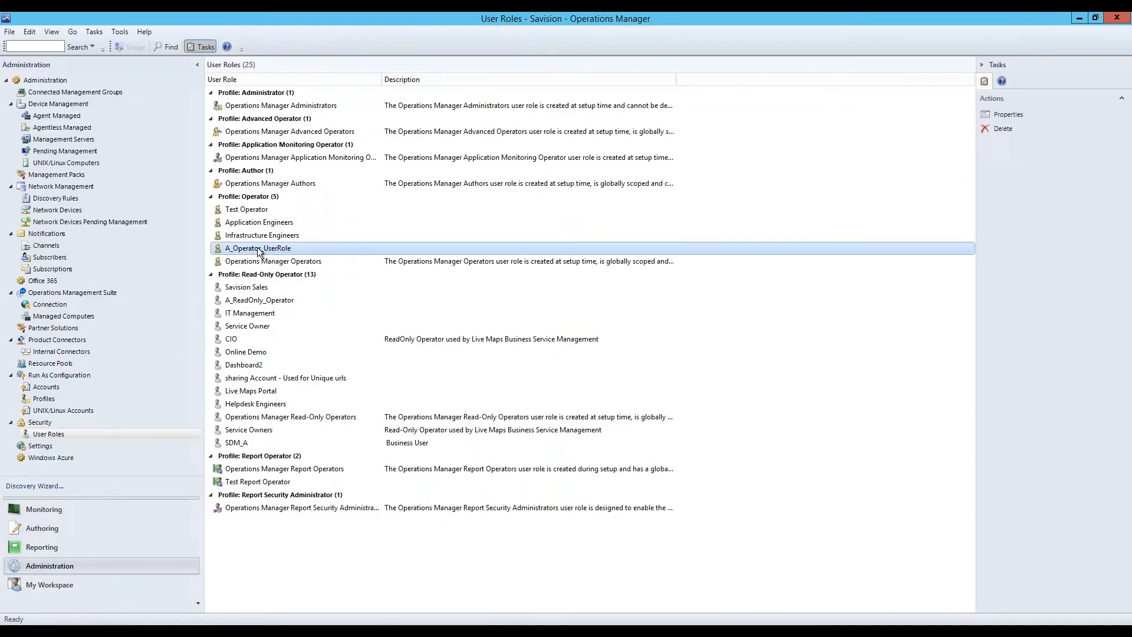
pyautogui.doubleClick(259, 250)
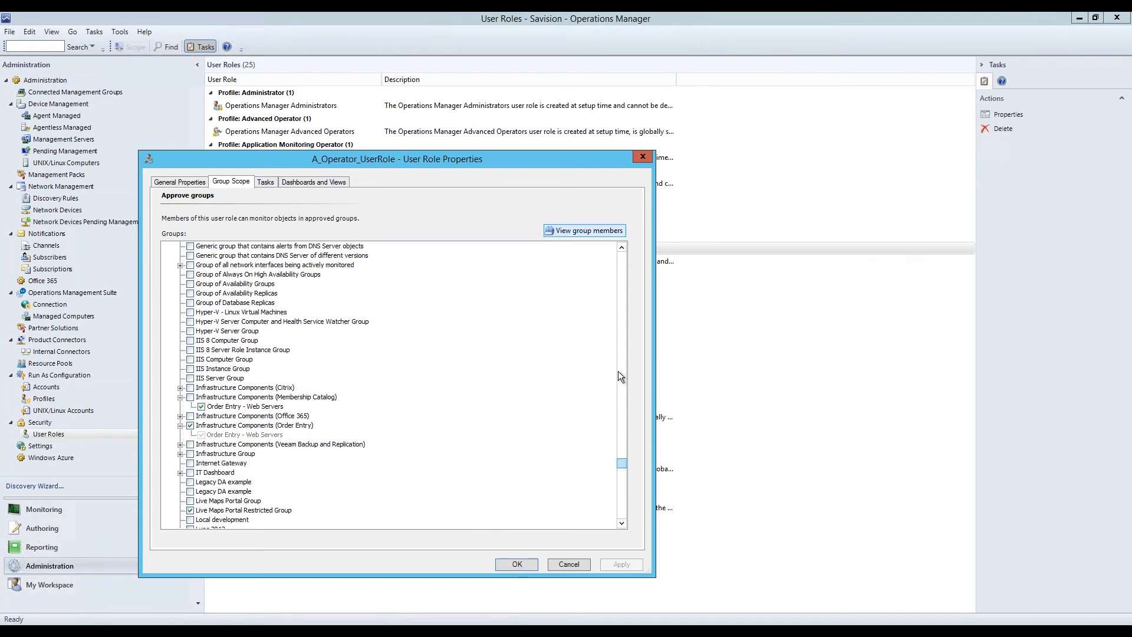
pyautogui.scroll(15, 617, 263)
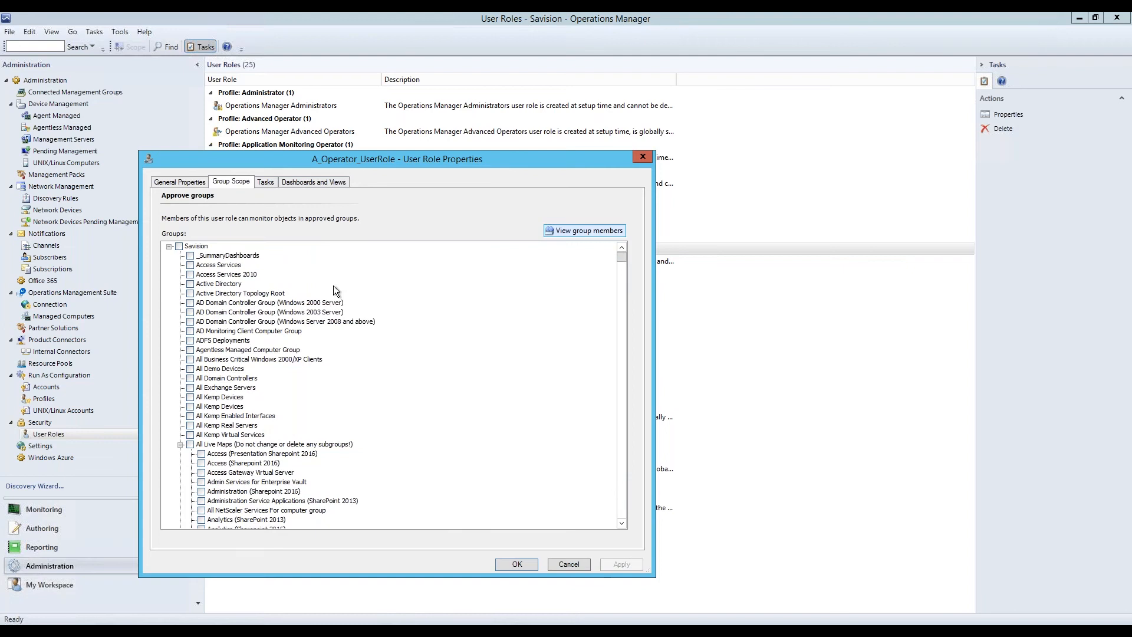
pyautogui.click(191, 256)
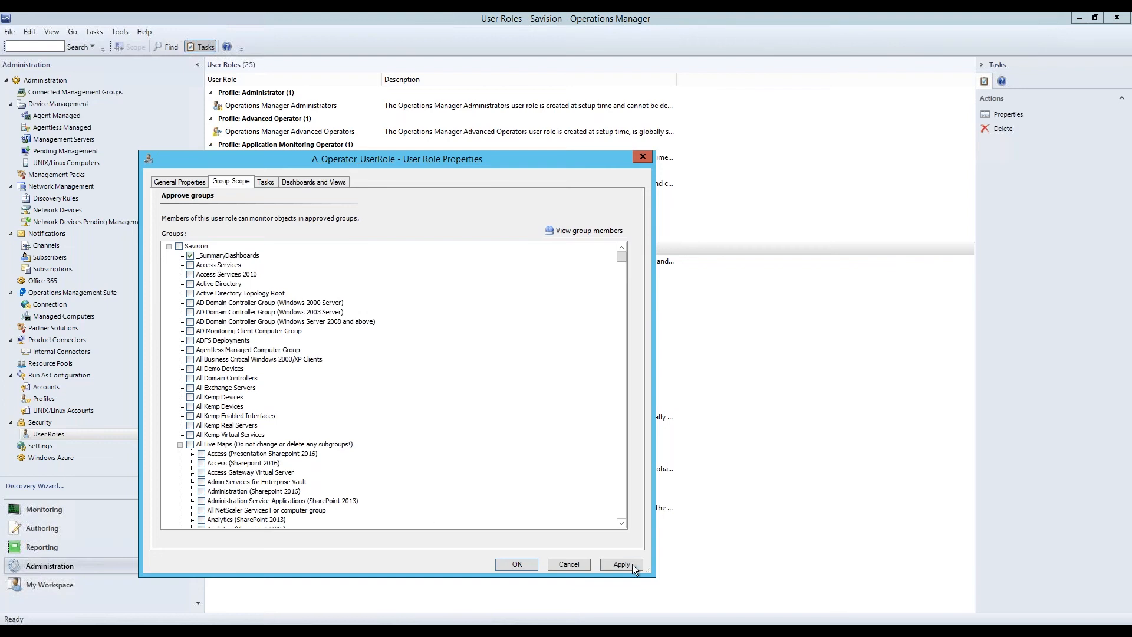
pyautogui.click(514, 565)
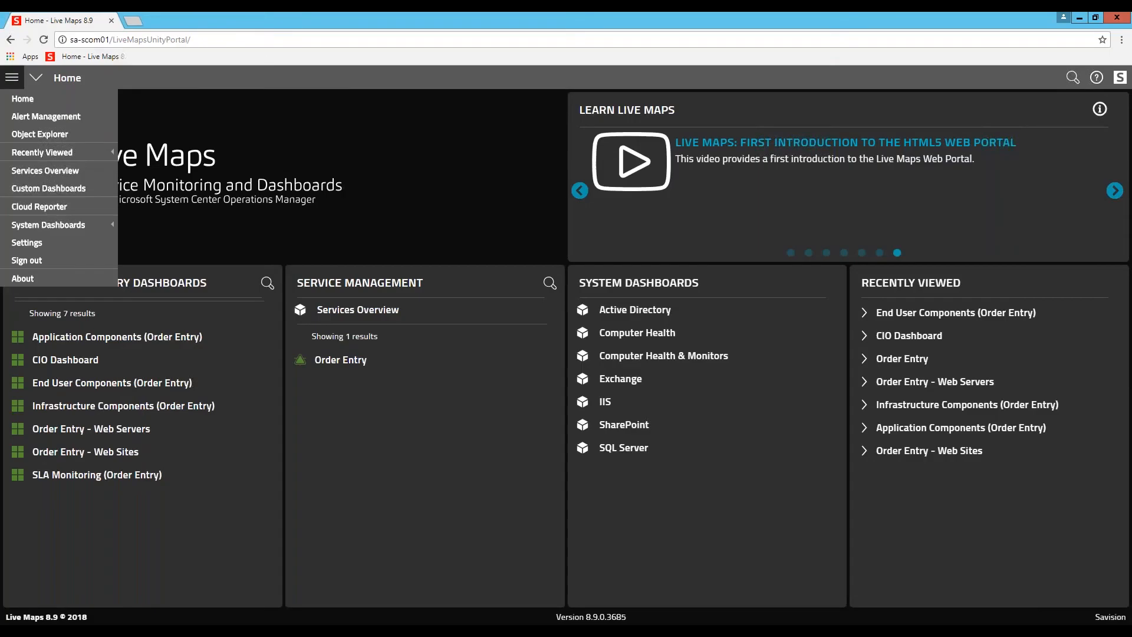
# Step: In the Live Maps portal, reload the home page and open A Summary Dashboard to check the role's access
pyautogui.click(24, 99)
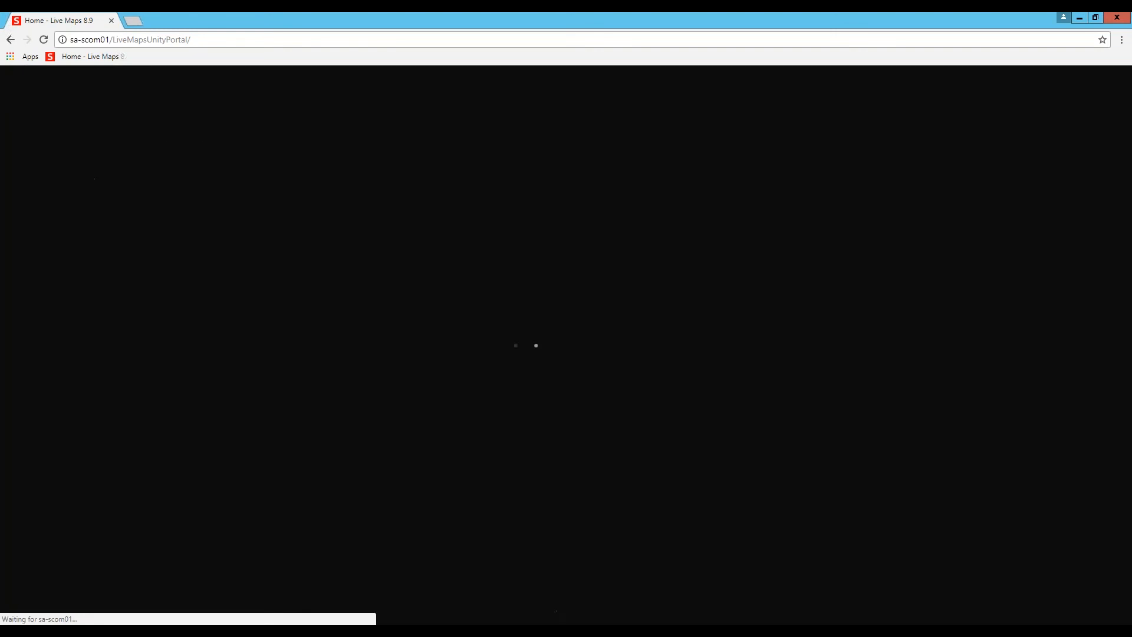
pyautogui.click(12, 79)
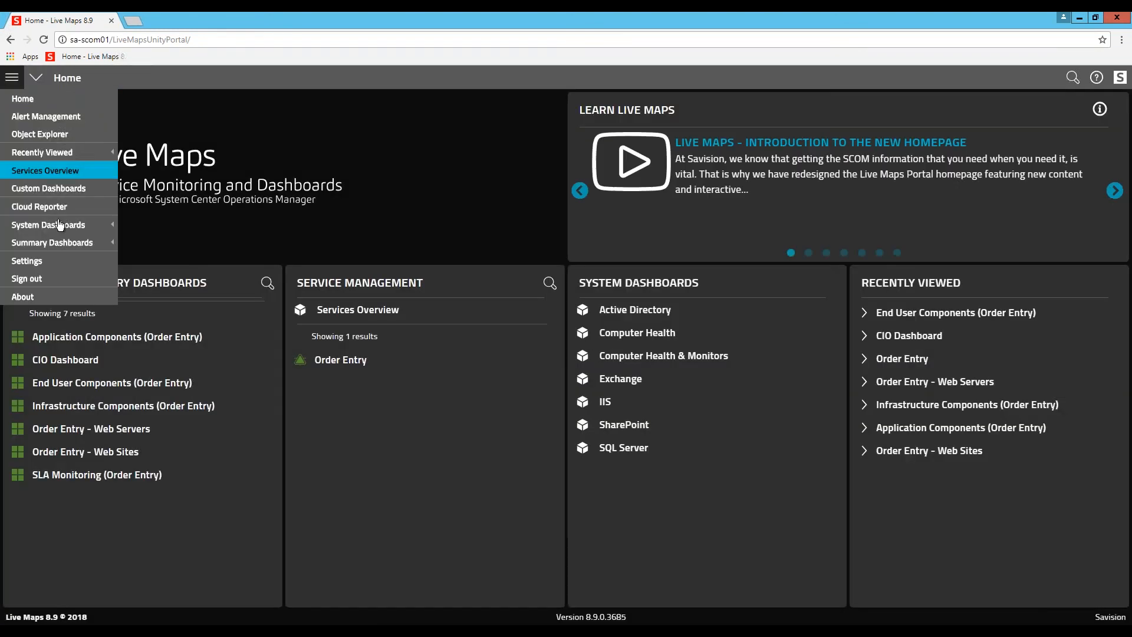
pyautogui.moveTo(59, 242)
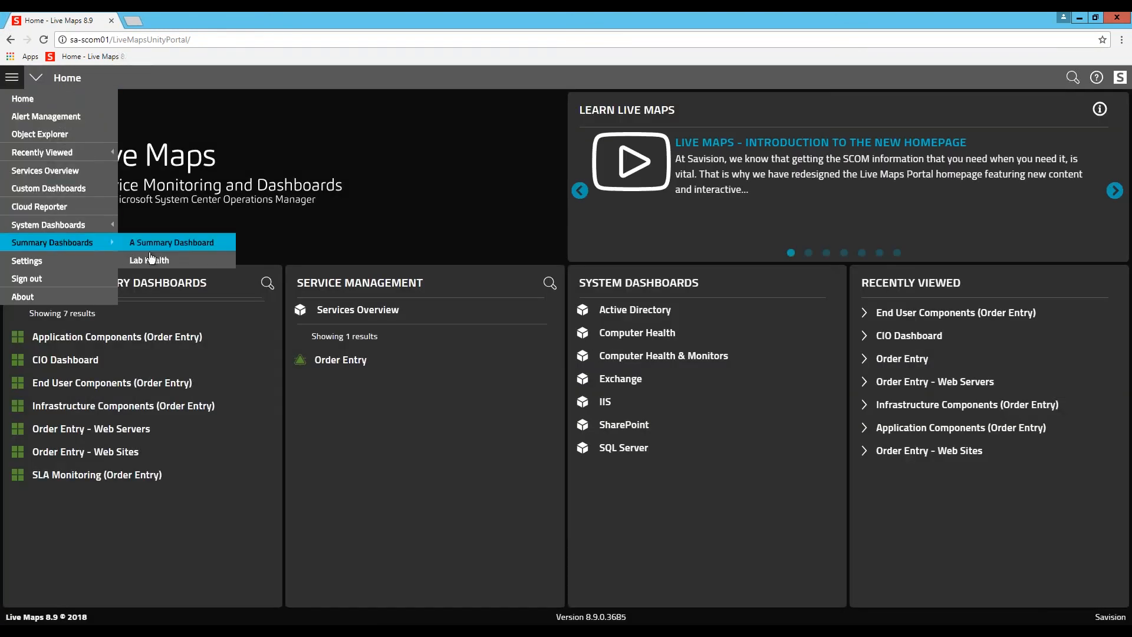
pyautogui.click(180, 248)
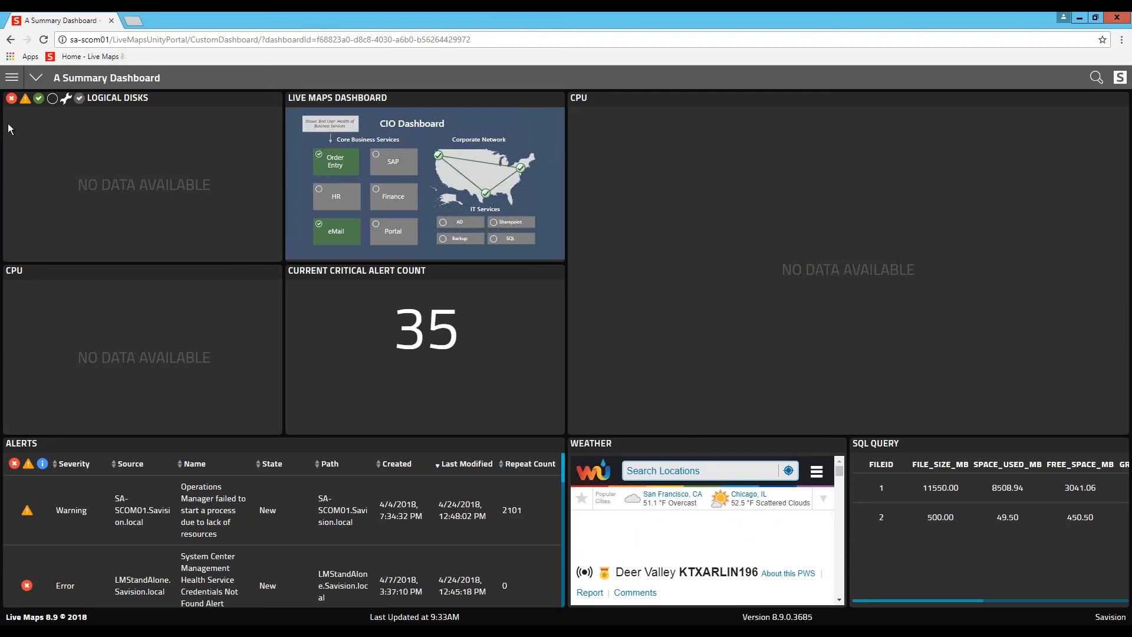
# Step: Open the Lab Health summary dashboard to check its widgets, and return to the portal home page
pyautogui.click(11, 77)
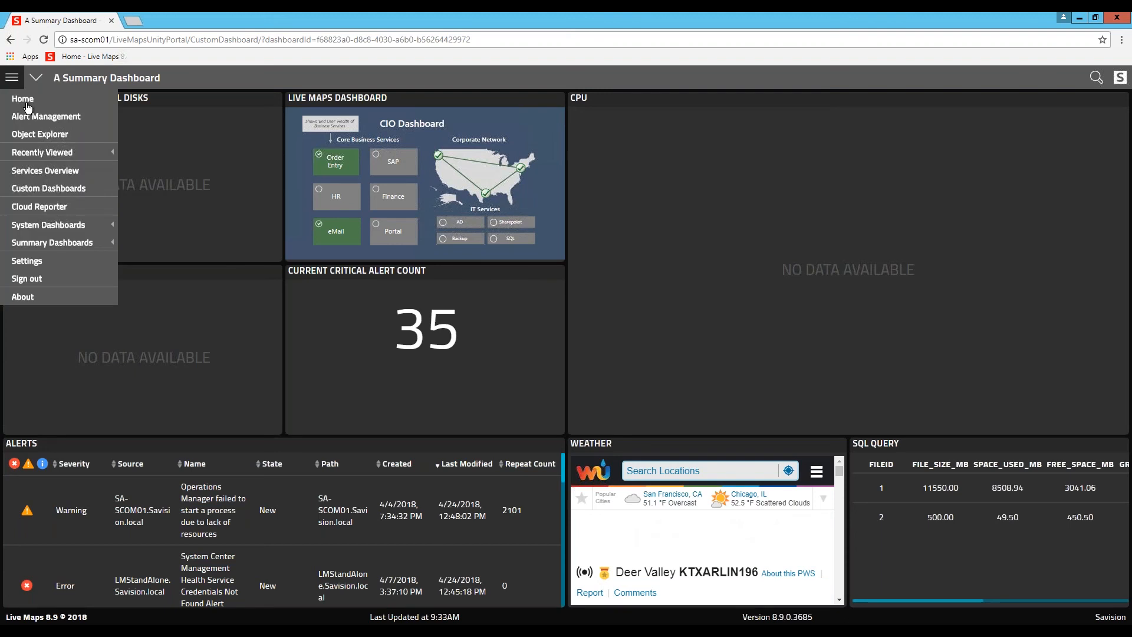
pyautogui.click(66, 249)
pyautogui.click(150, 260)
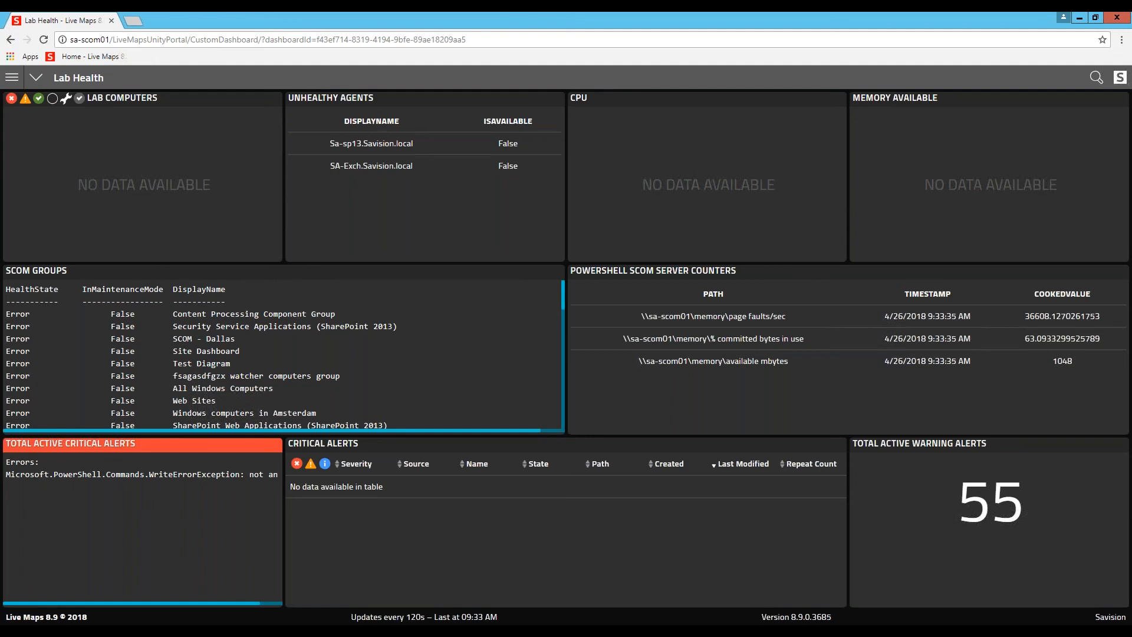
pyautogui.click(16, 79)
pyautogui.click(21, 98)
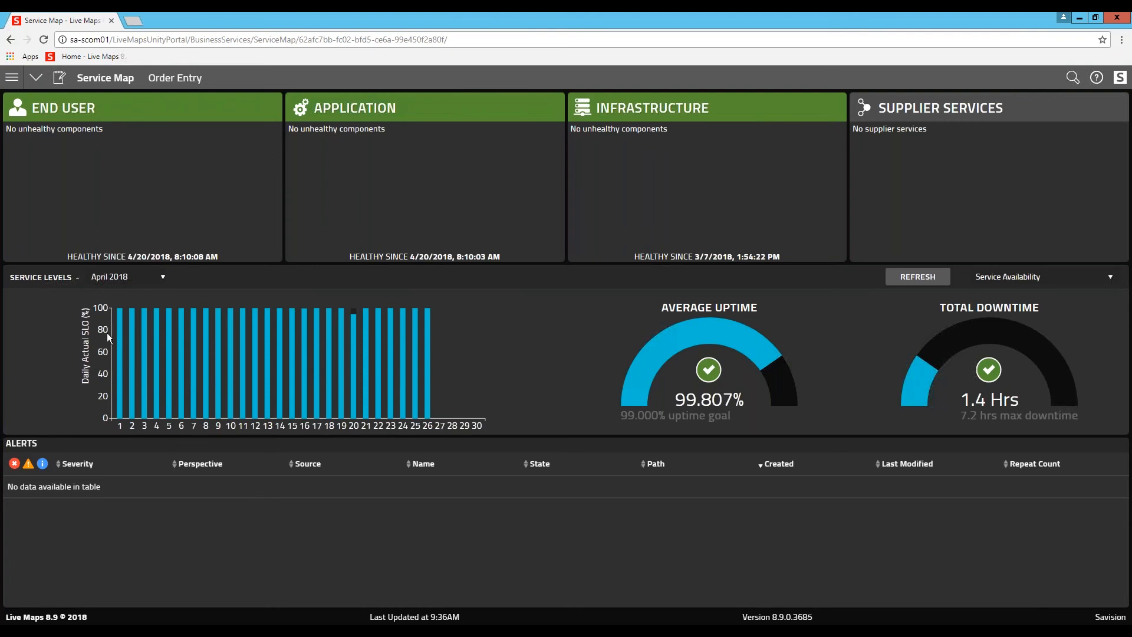
# Step: In the Operations Manager console, open A_Operator_UserRole's properties and review the tasks approved for the role
pyautogui.click(123, 633)
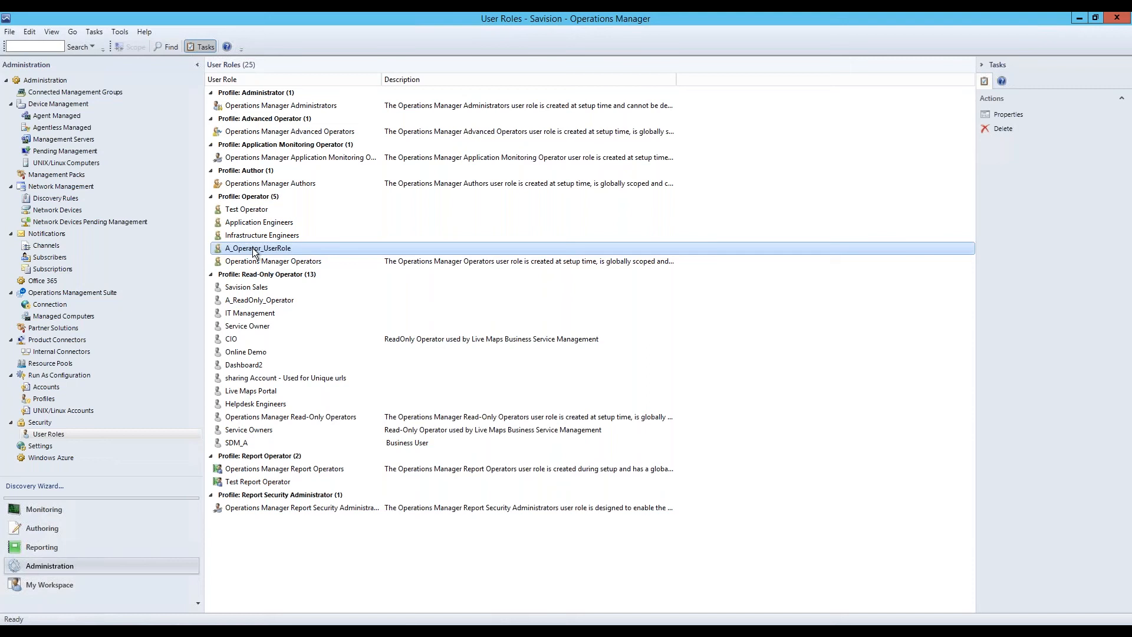
pyautogui.doubleClick(254, 248)
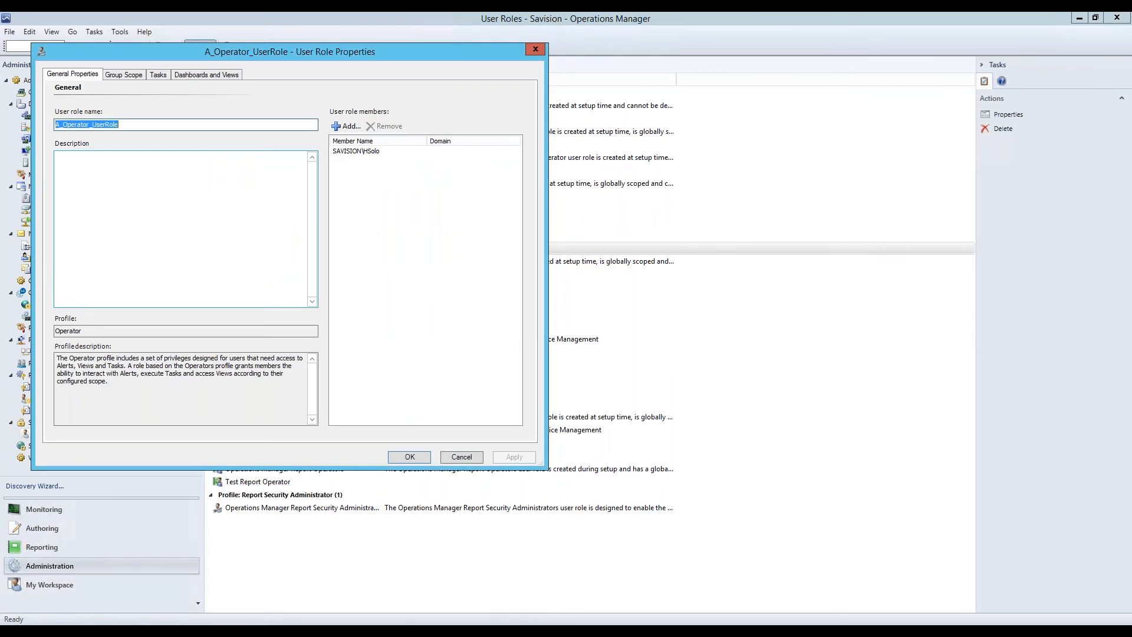
pyautogui.click(164, 74)
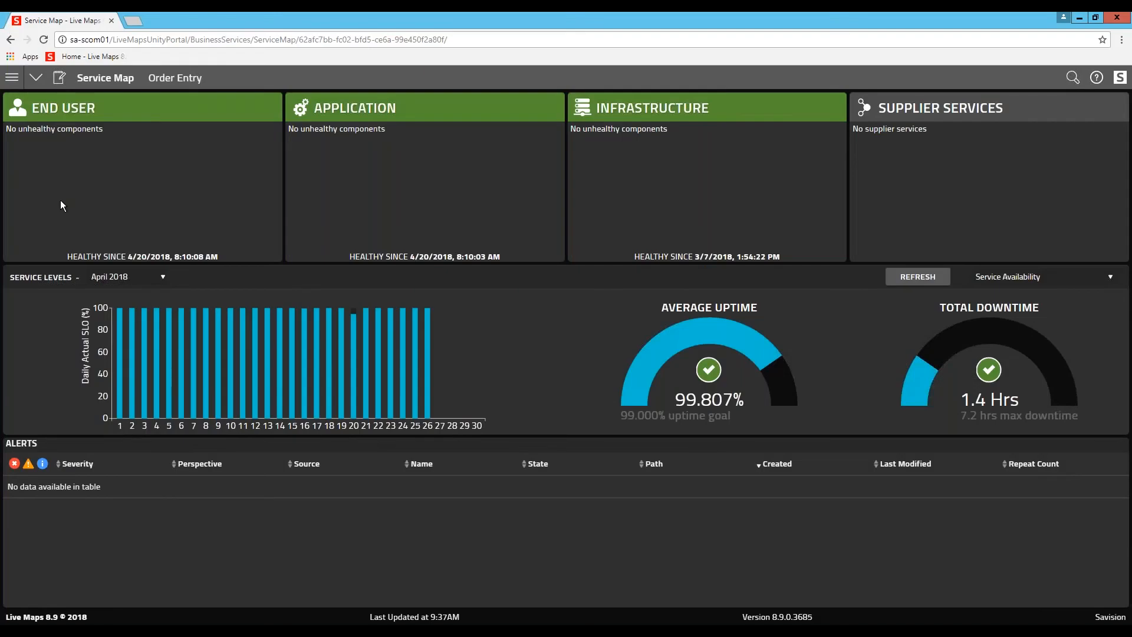
# Step: In the Live Maps portal, try to generate a static URL for the Order Entry service map, cancel it, and return to the home page
pyautogui.click(36, 77)
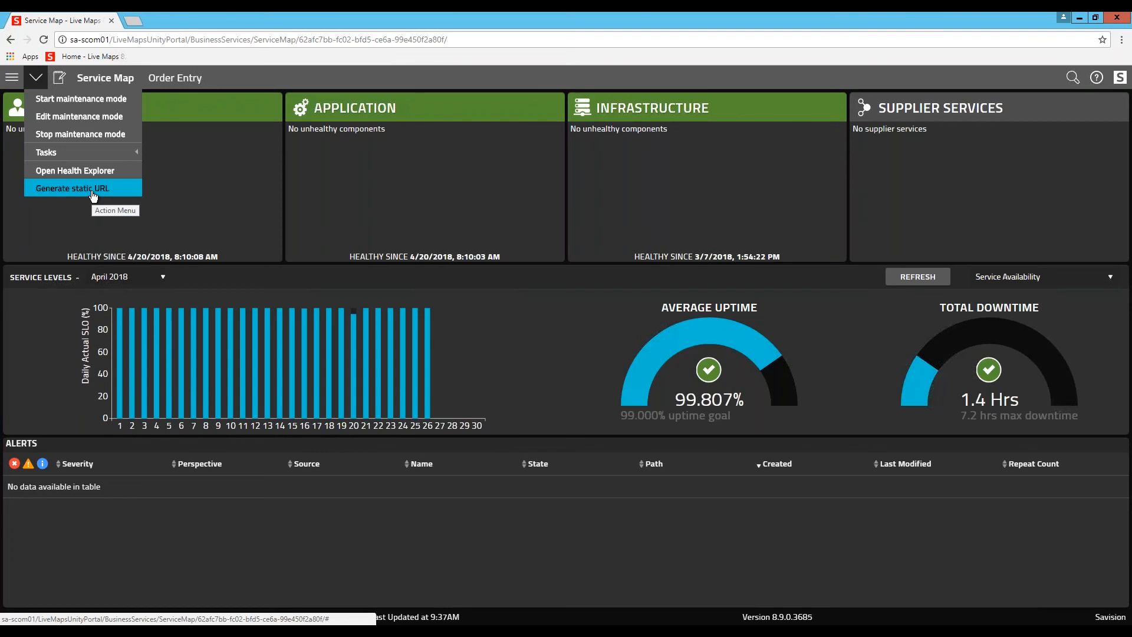
pyautogui.click(92, 193)
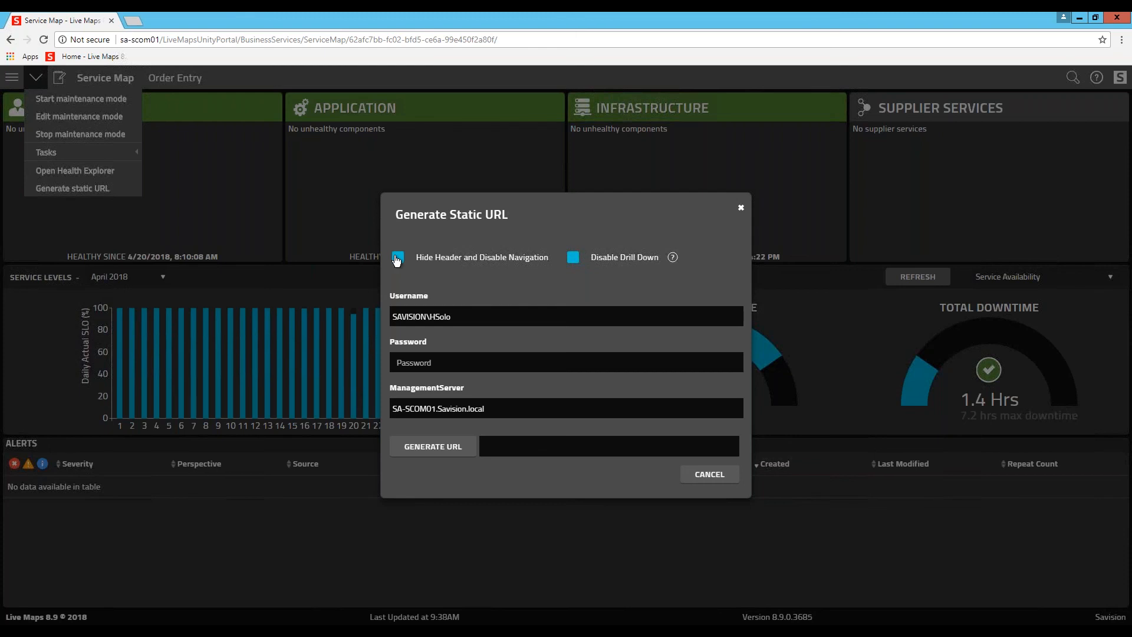
pyautogui.click(397, 259)
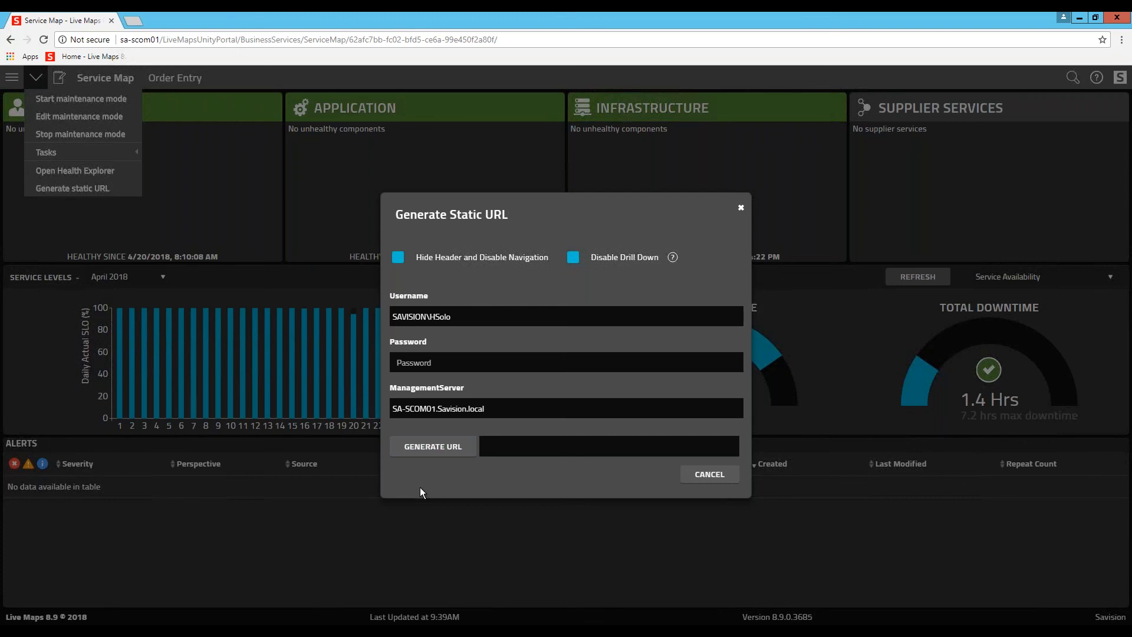
pyautogui.click(447, 447)
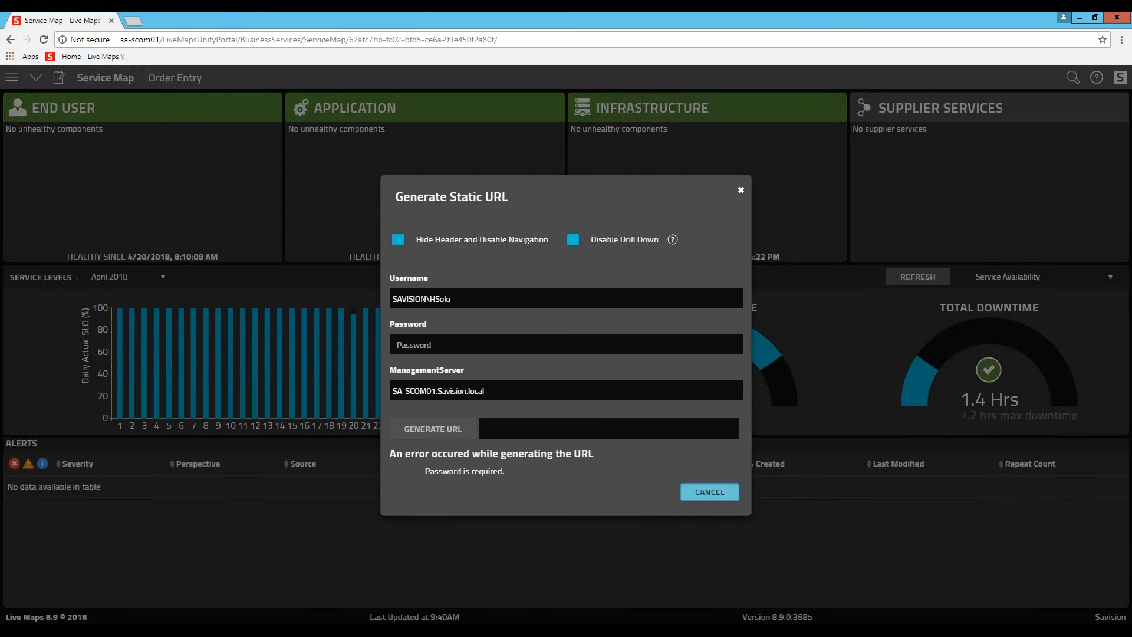
pyautogui.click(710, 492)
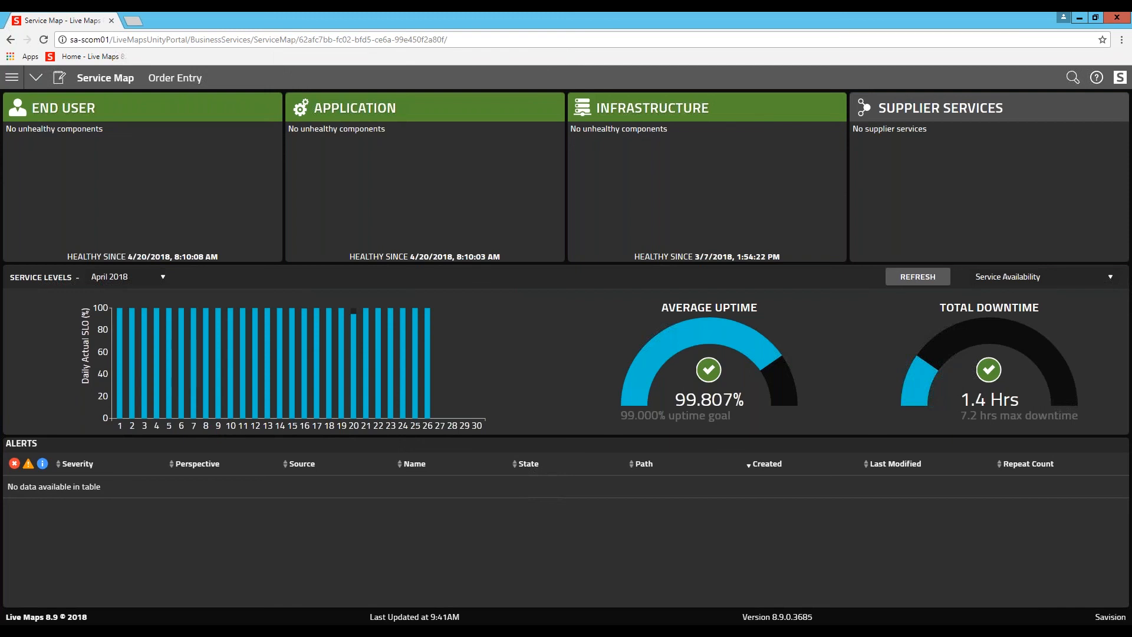
pyautogui.click(11, 77)
pyautogui.click(23, 99)
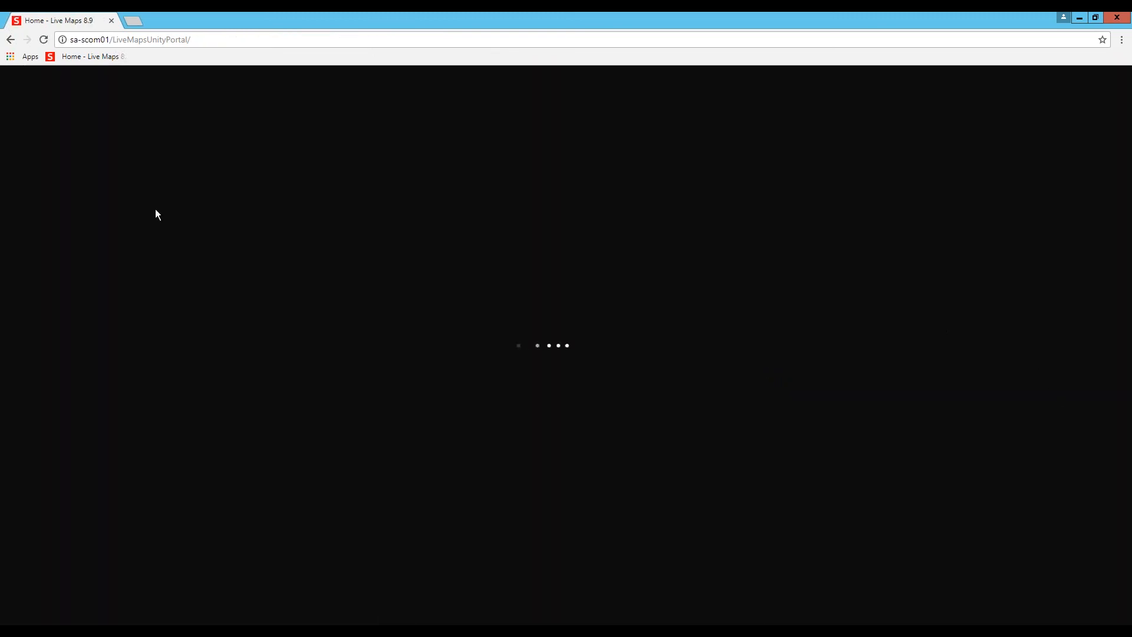